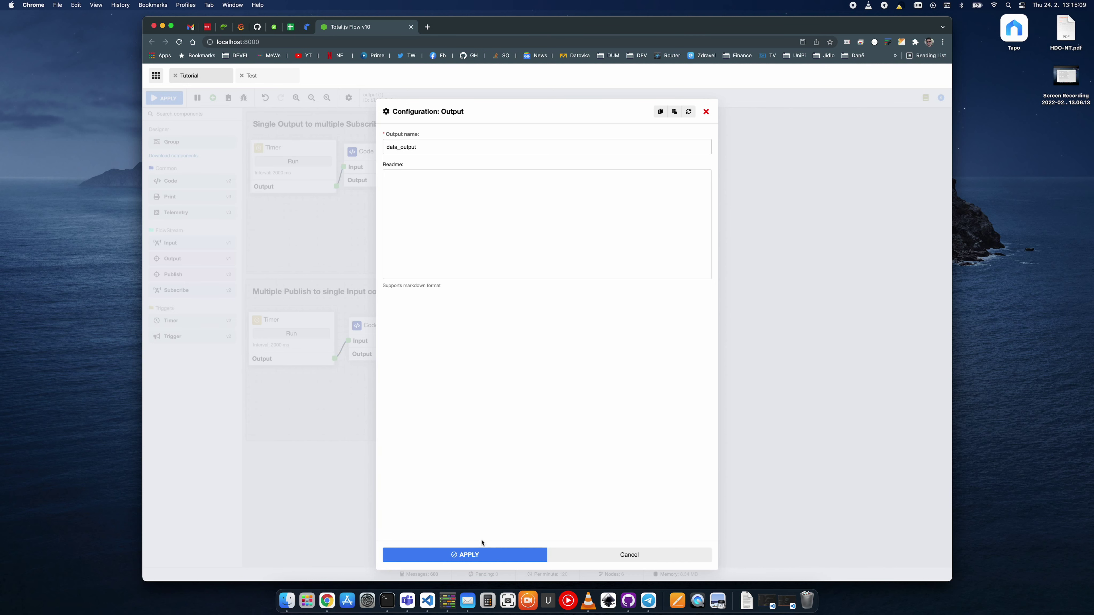
Step: Confirm the data_output component's configuration and save and apply the Tutorial flow
click(481, 554)
click(169, 98)
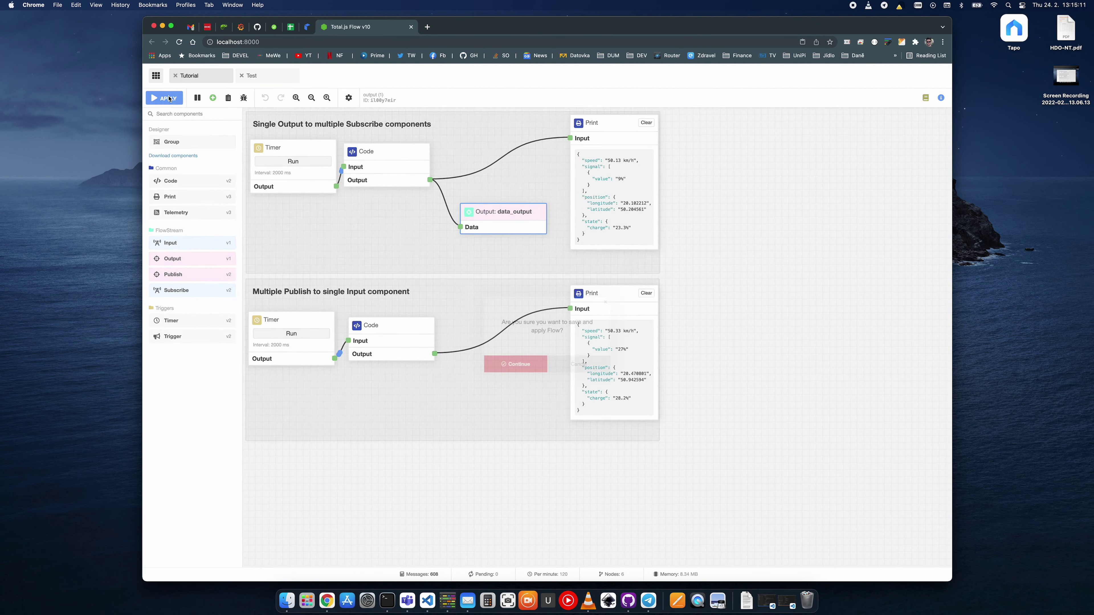
click(516, 365)
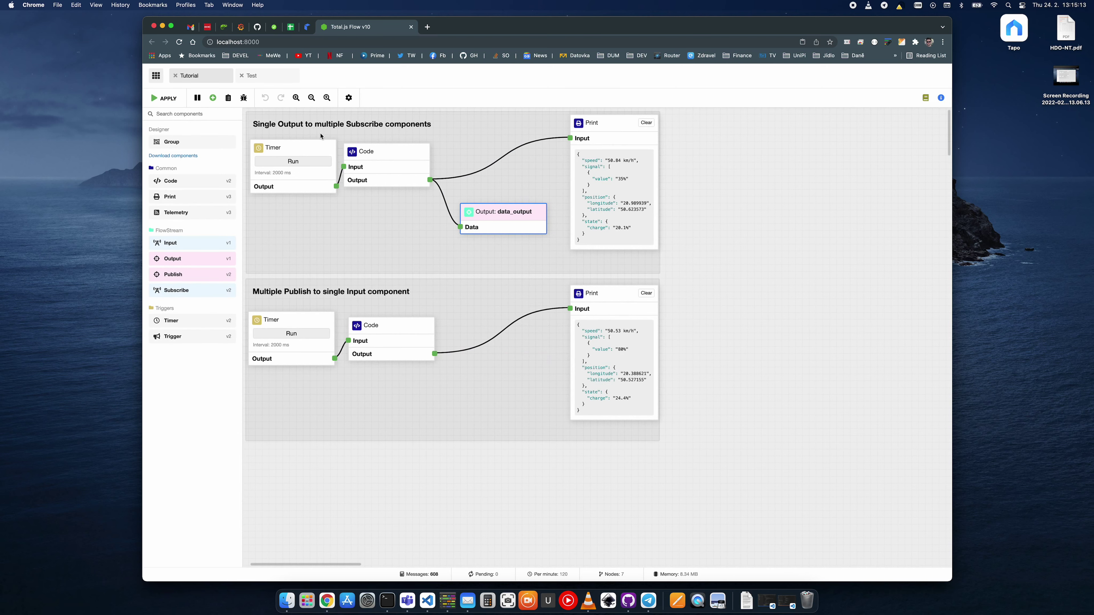
Step: In the Test flow's Output -> Subscribe example group, add a Subscribe component and a Print component connected to its Data output
click(253, 76)
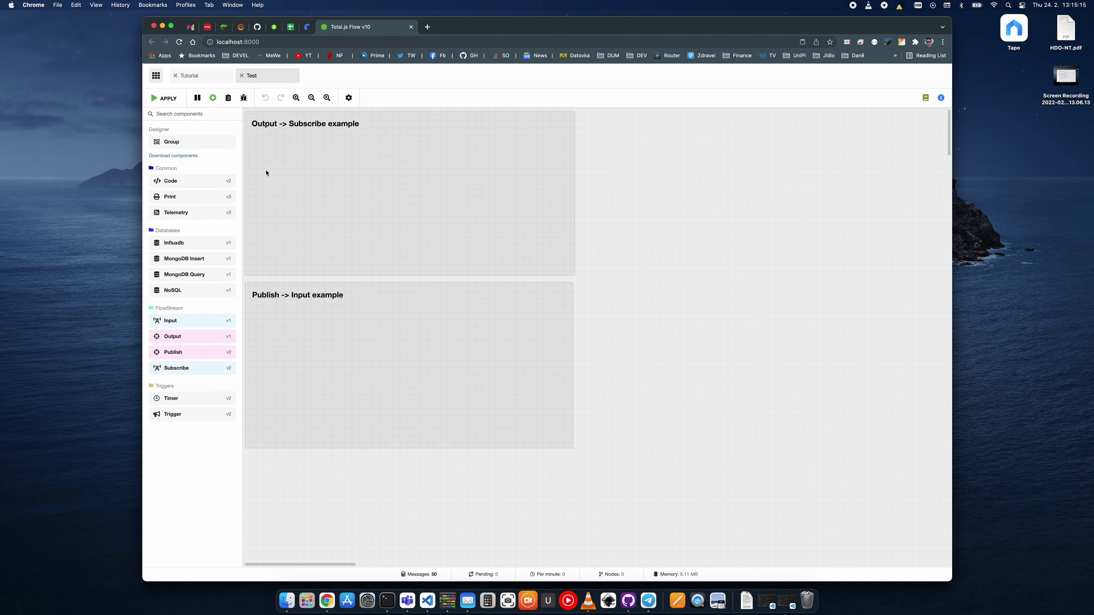
click(288, 134)
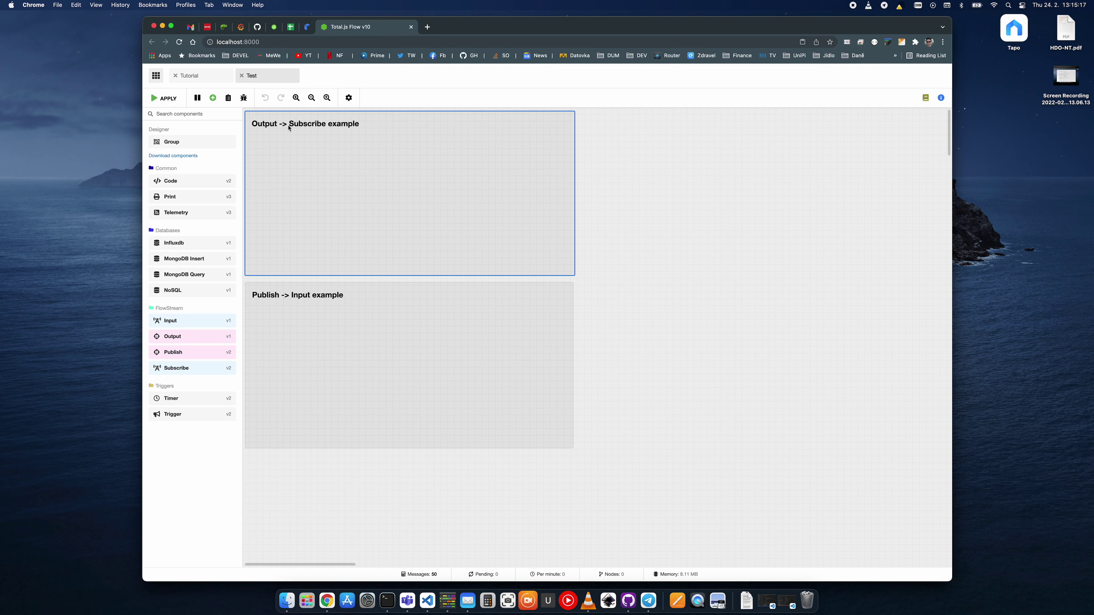
drag(189, 367, 293, 145)
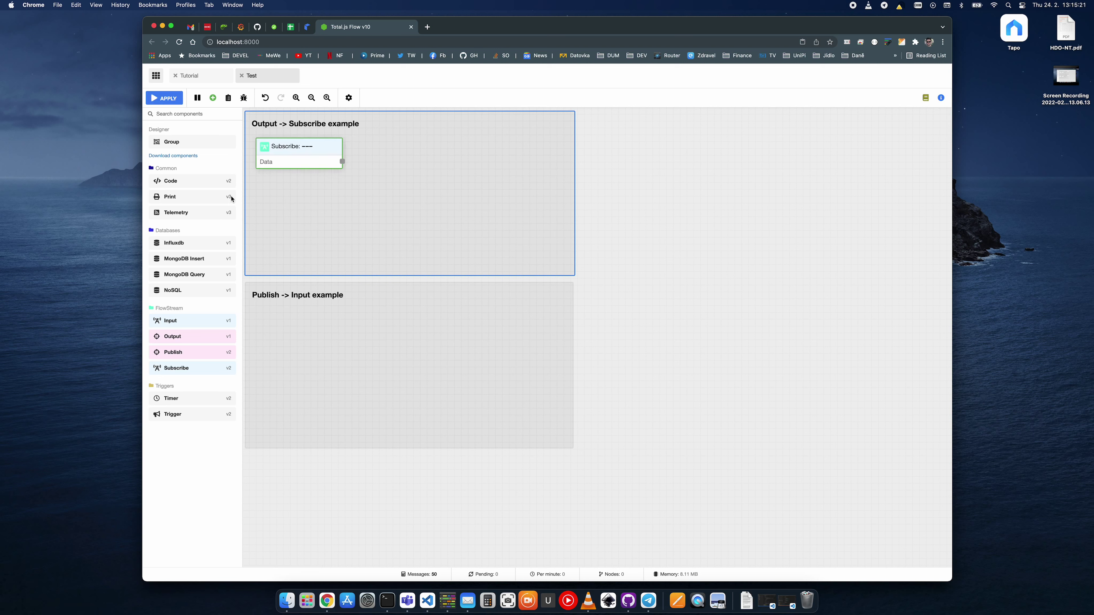
drag(201, 199, 343, 163)
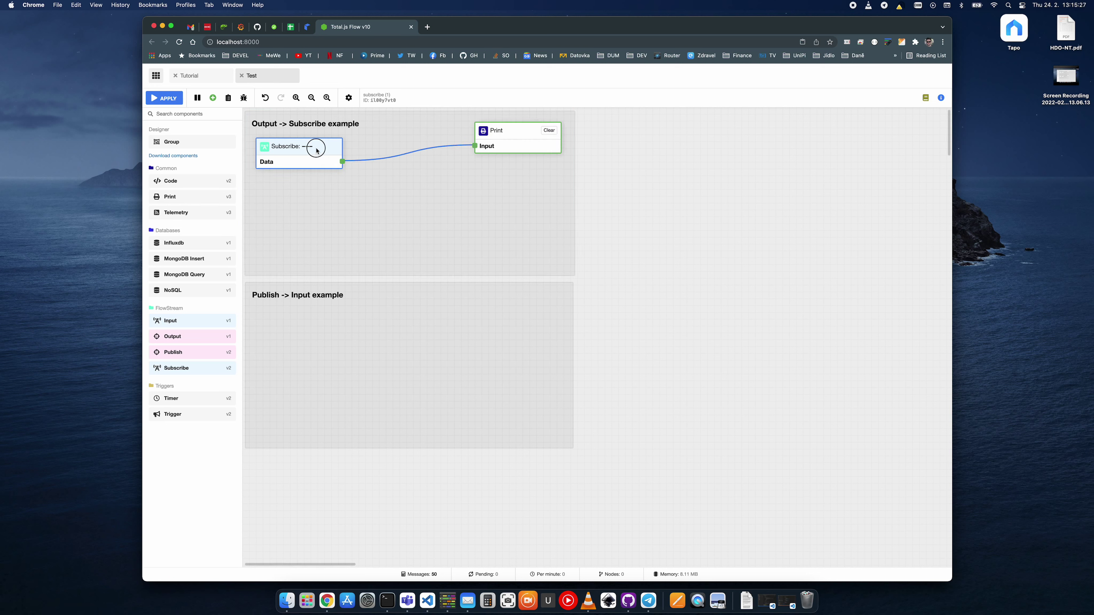
Step: Set the Subscribe component's output to Tutorial: data_output, and save and apply the Test flow
double_click(316, 148)
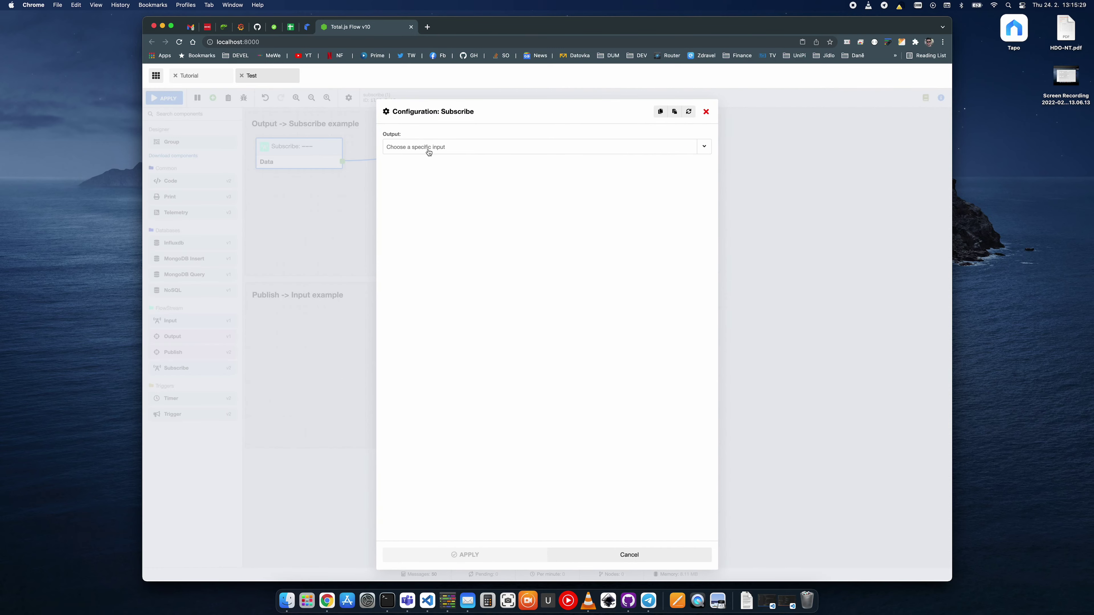
click(428, 150)
click(423, 173)
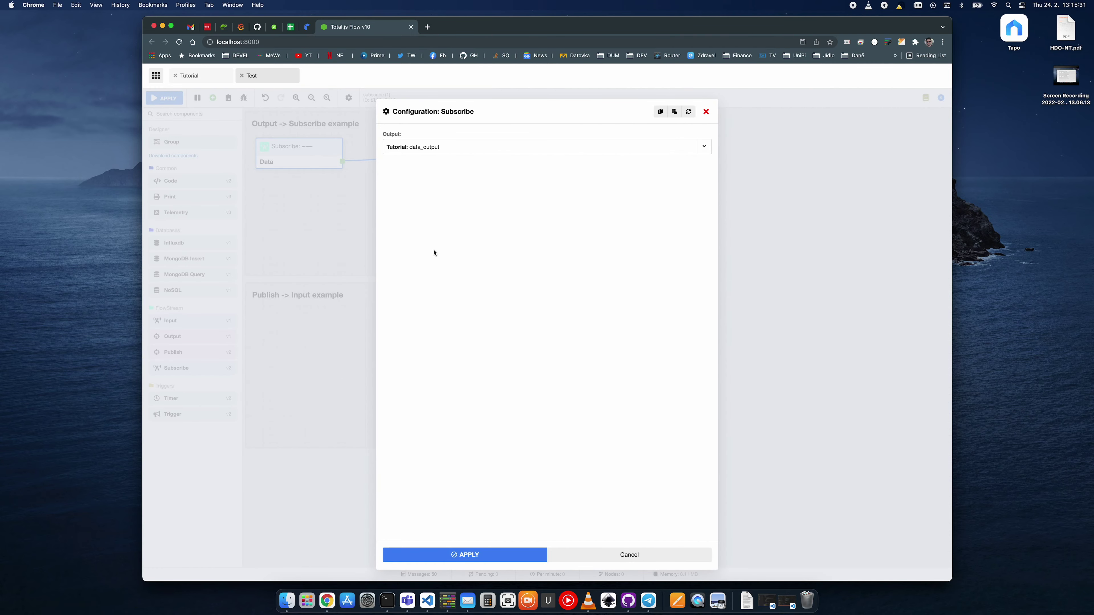
click(474, 558)
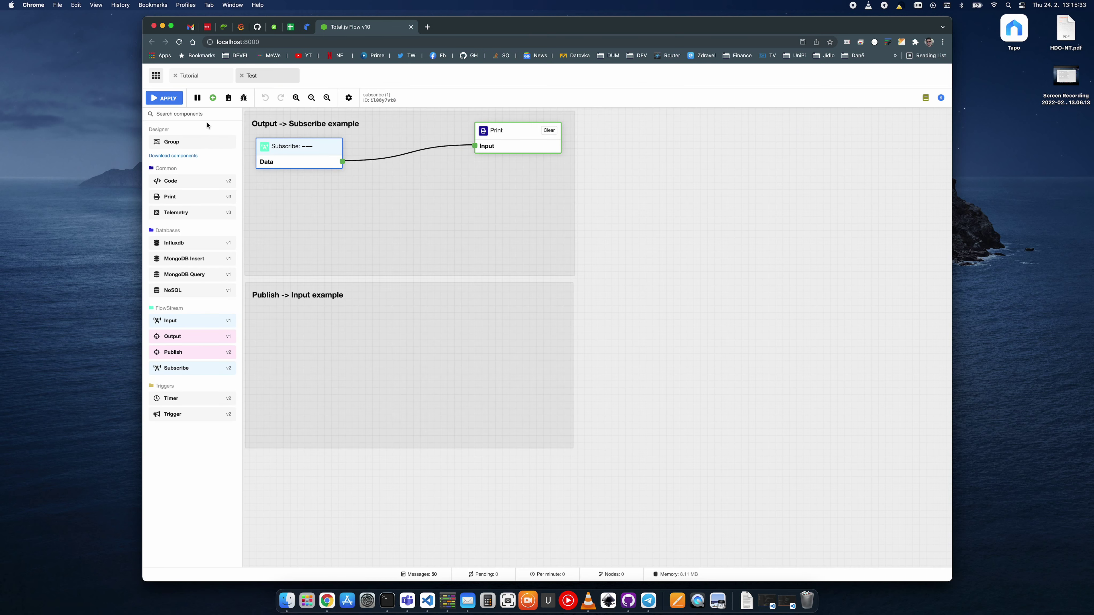
click(167, 102)
click(501, 362)
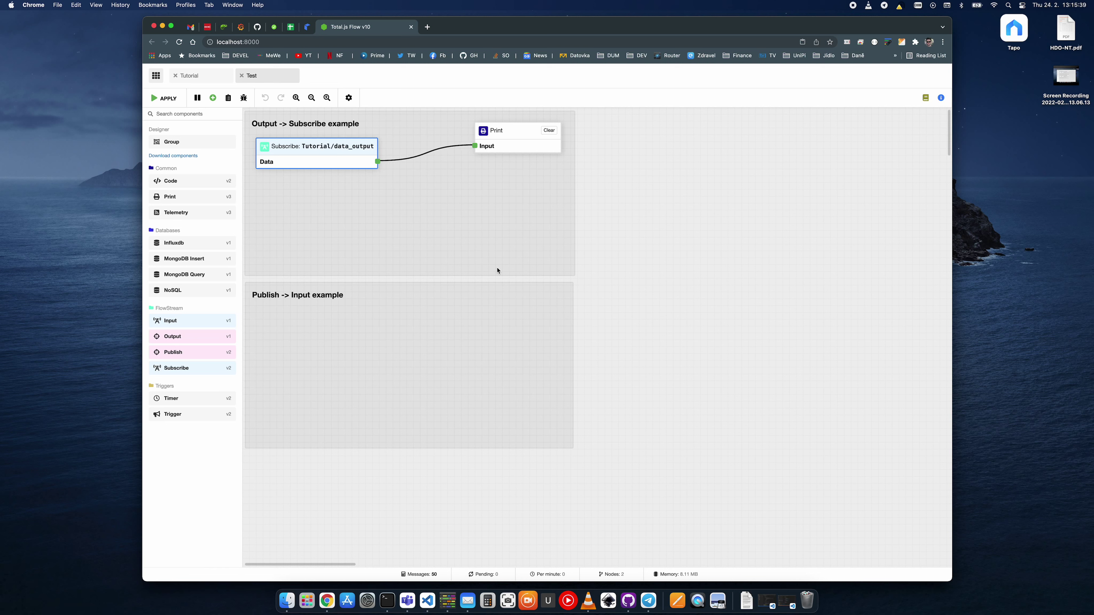
click(510, 187)
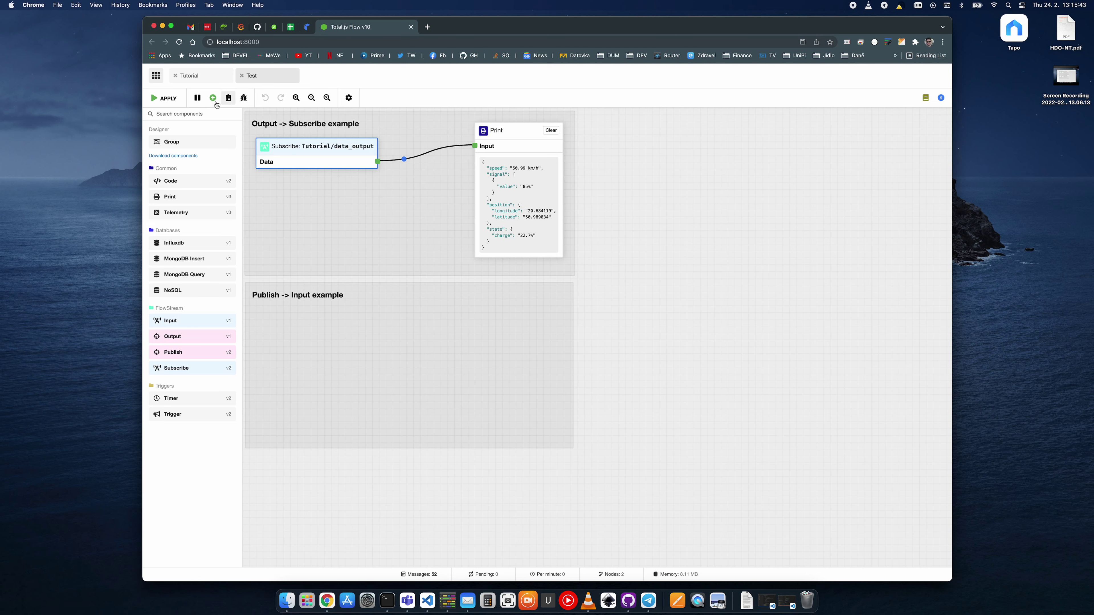
Step: In the Test flow's Publish -> Input example group, add an Input component and a Print component connected to its Data output
click(191, 75)
click(464, 329)
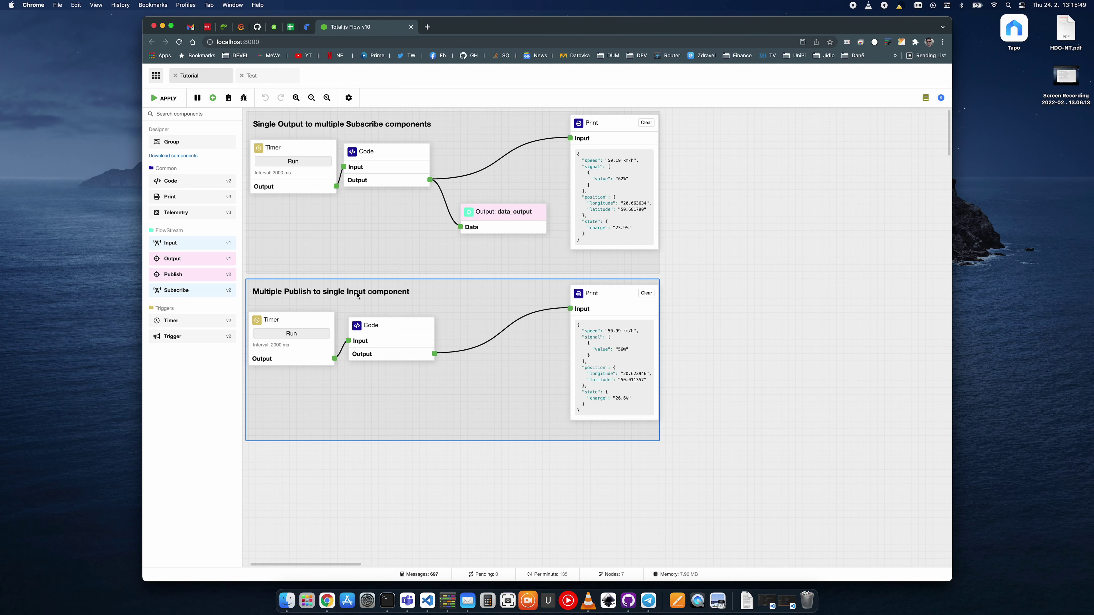
click(257, 80)
click(340, 344)
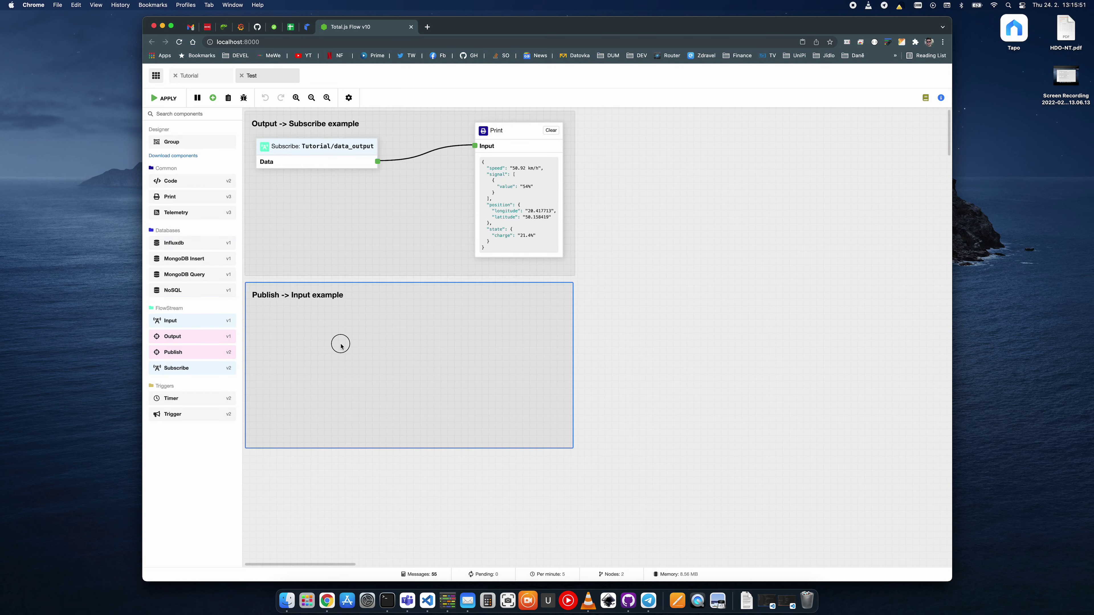
drag(185, 321, 294, 319)
drag(200, 196, 347, 335)
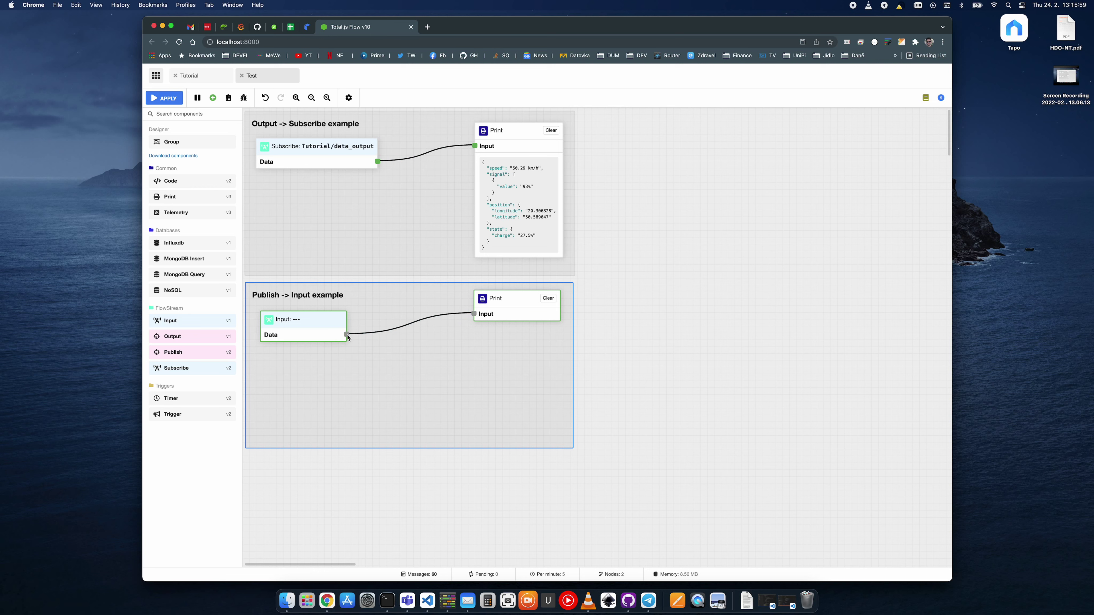
Step: Name the Input component data_input, and save and apply the Test flow
double_click(323, 325)
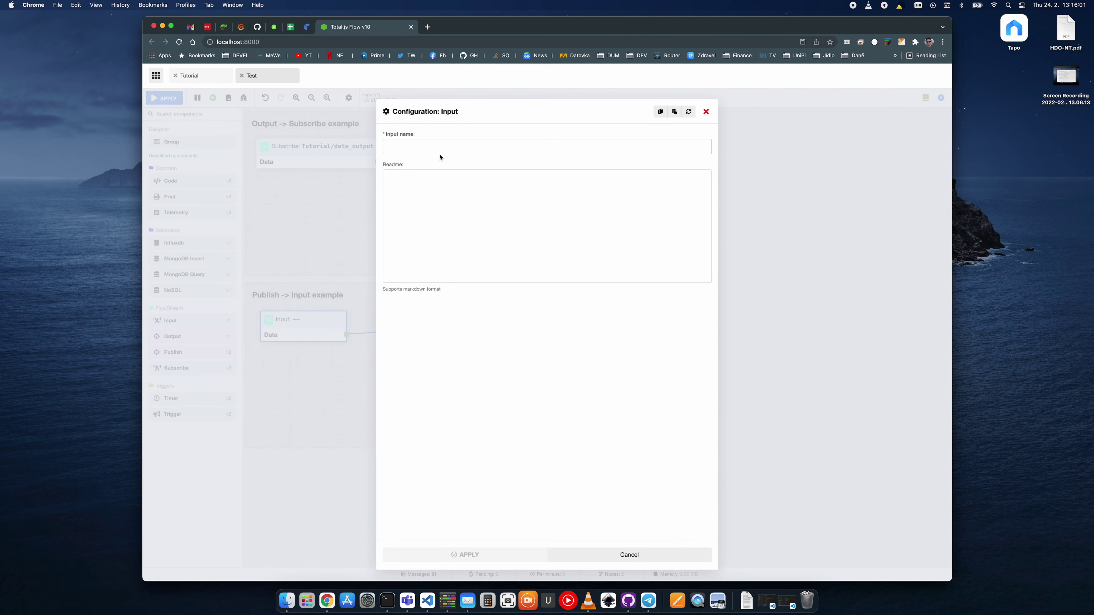
text(data_input)
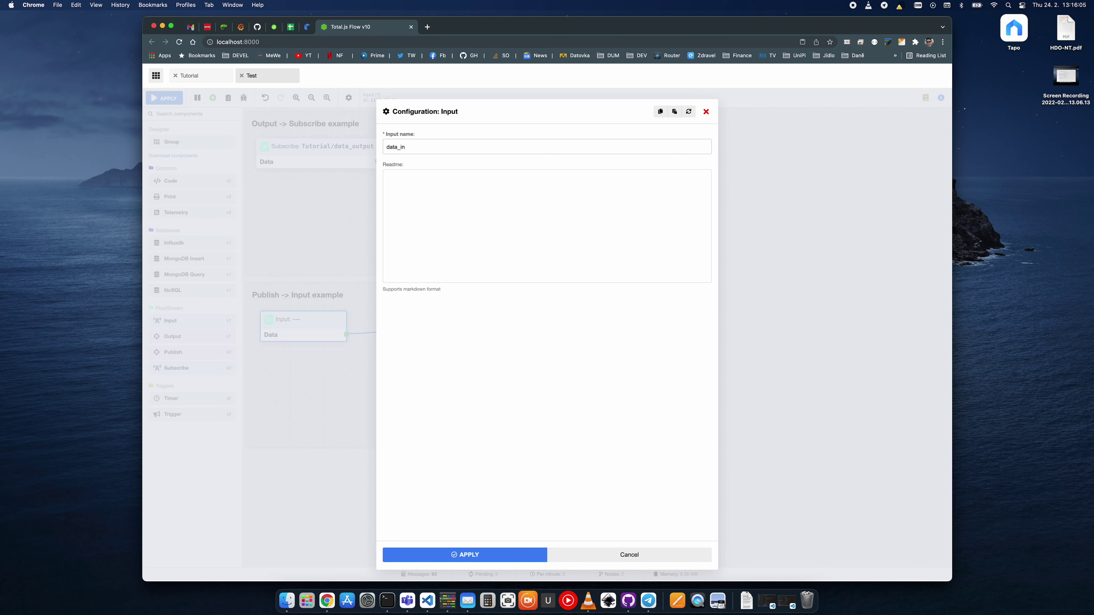
click(466, 555)
click(164, 98)
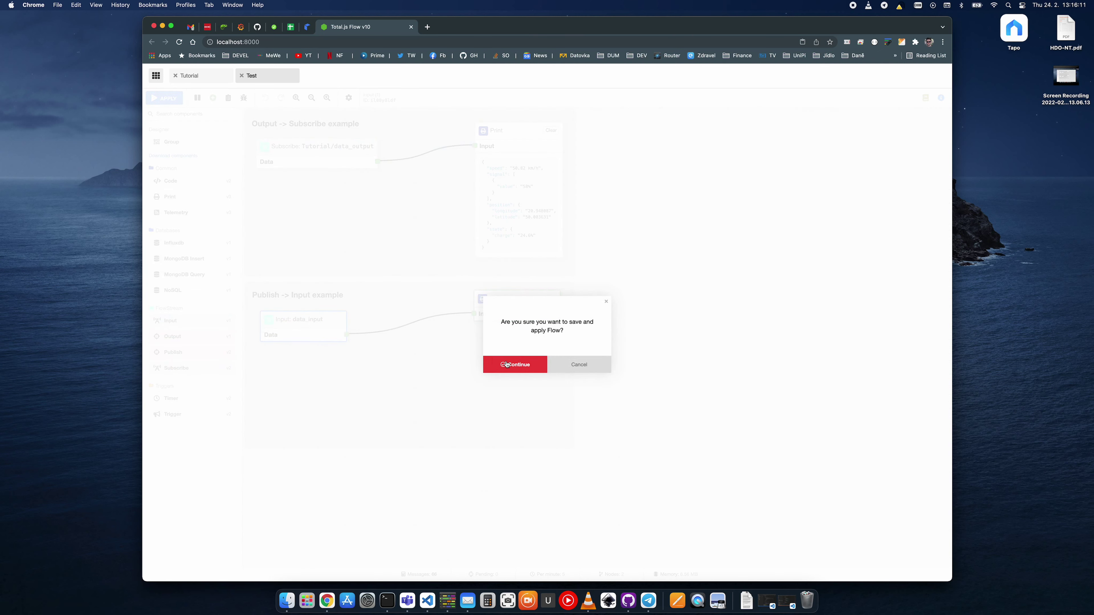
click(508, 364)
Step: In the Tutorial flow's Multiple Publish group, connect a Publish component to the Code output and set its input to Test: data_input
click(200, 74)
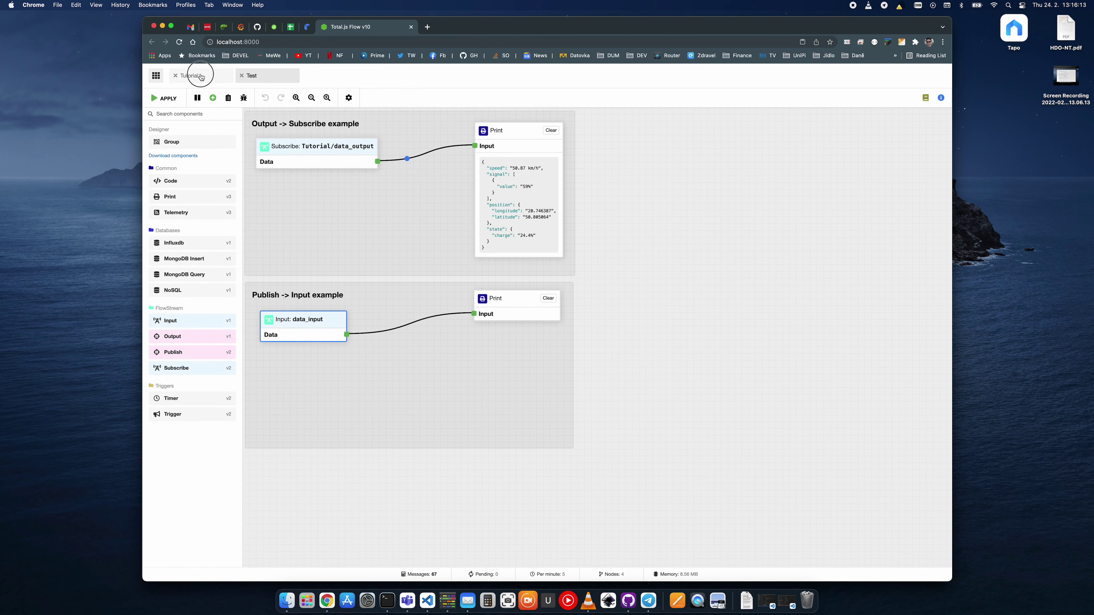
drag(186, 275, 435, 356)
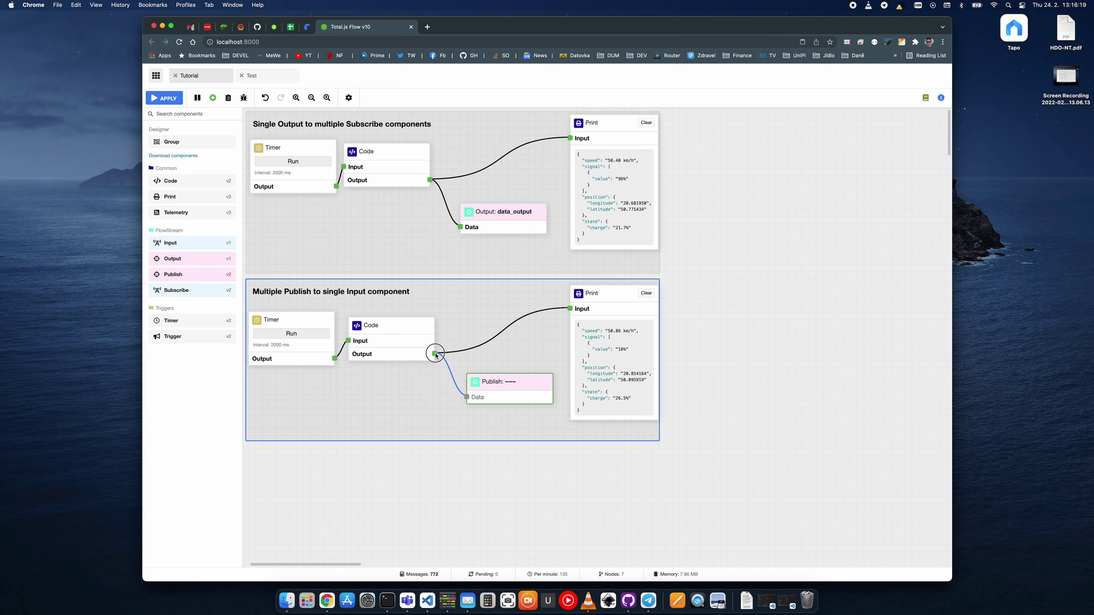
double_click(501, 381)
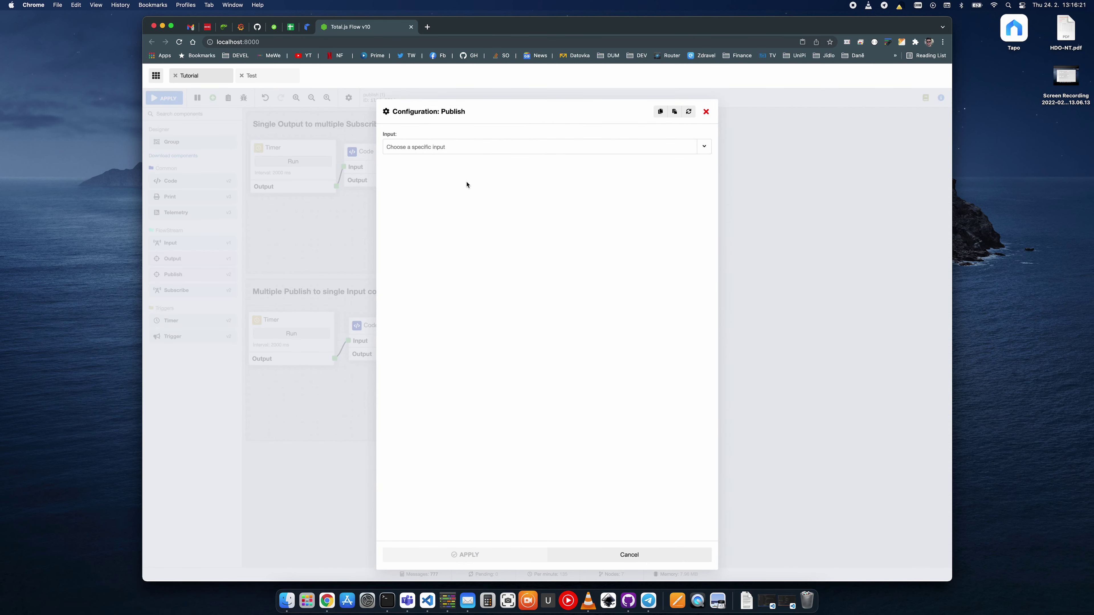
click(459, 146)
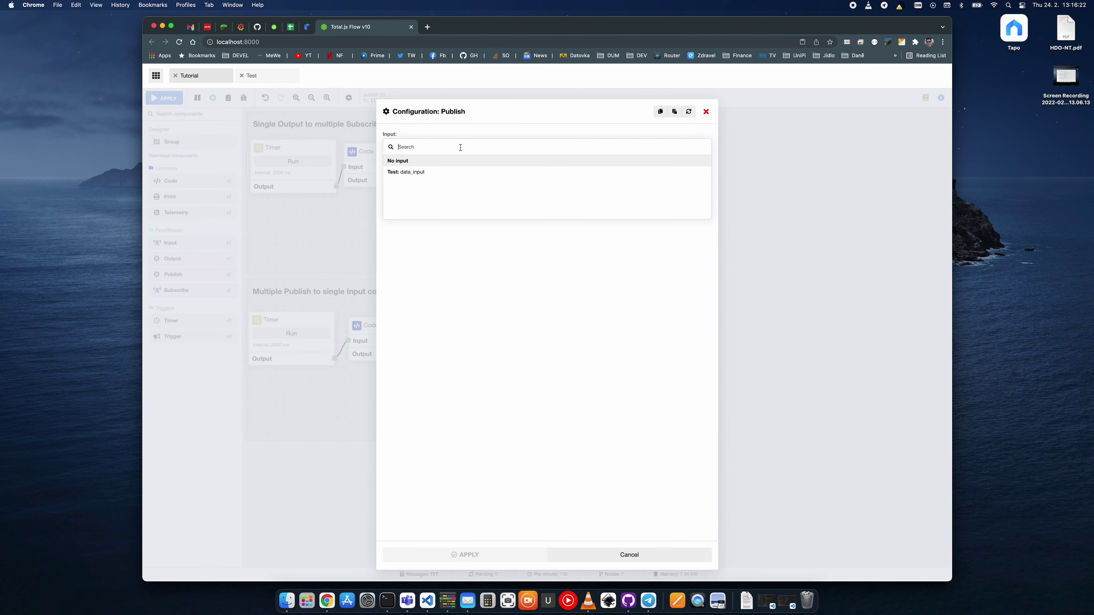
click(451, 173)
click(480, 555)
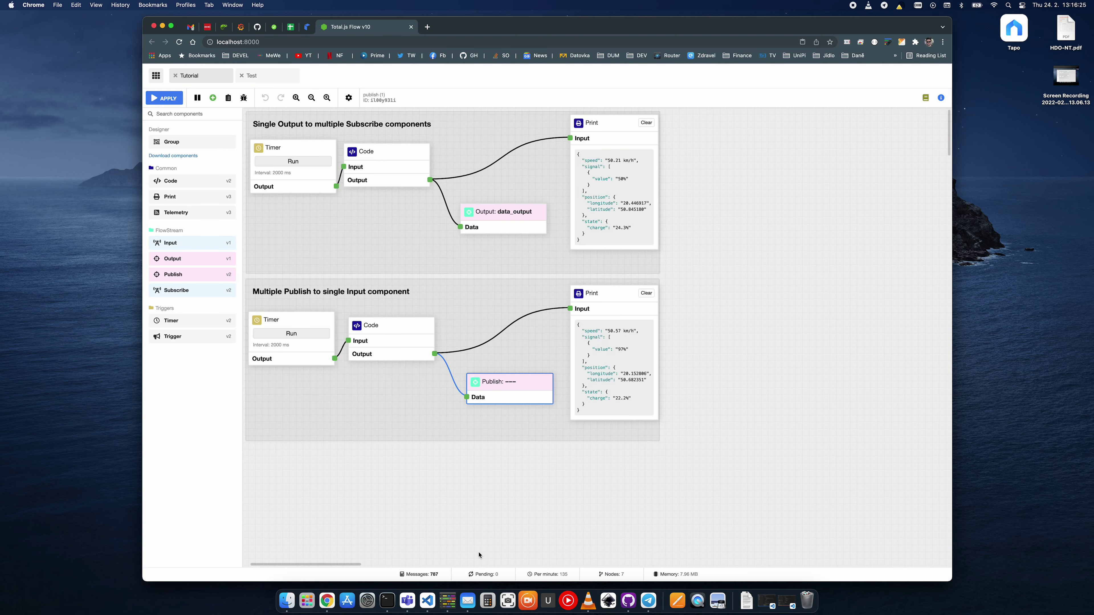
Step: Save and apply the Tutorial flow, and check the Publish -> Input example in the Test flow
click(172, 99)
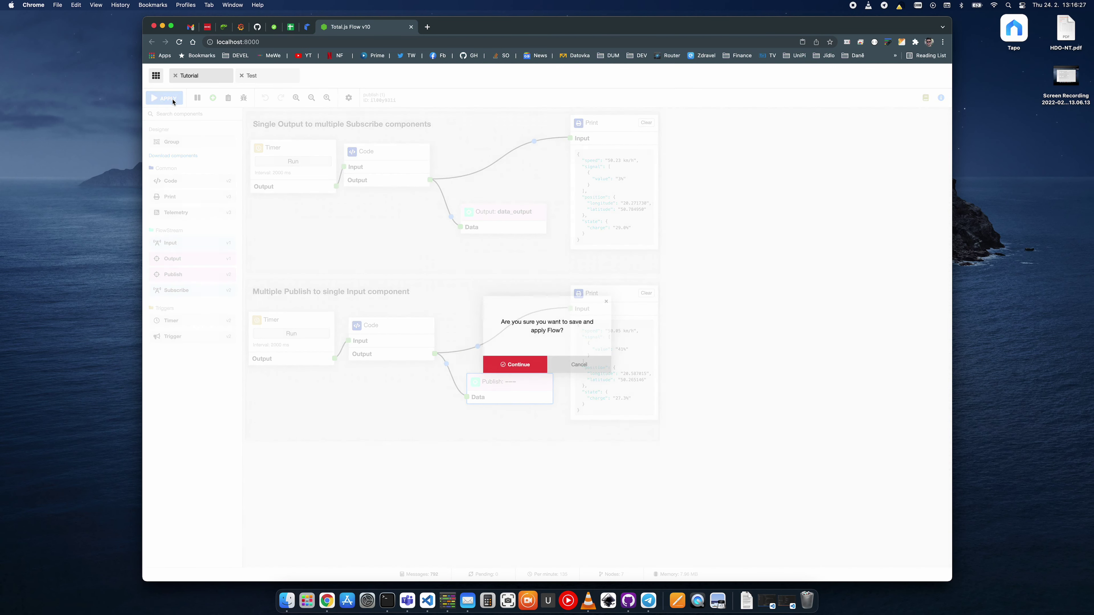
click(517, 364)
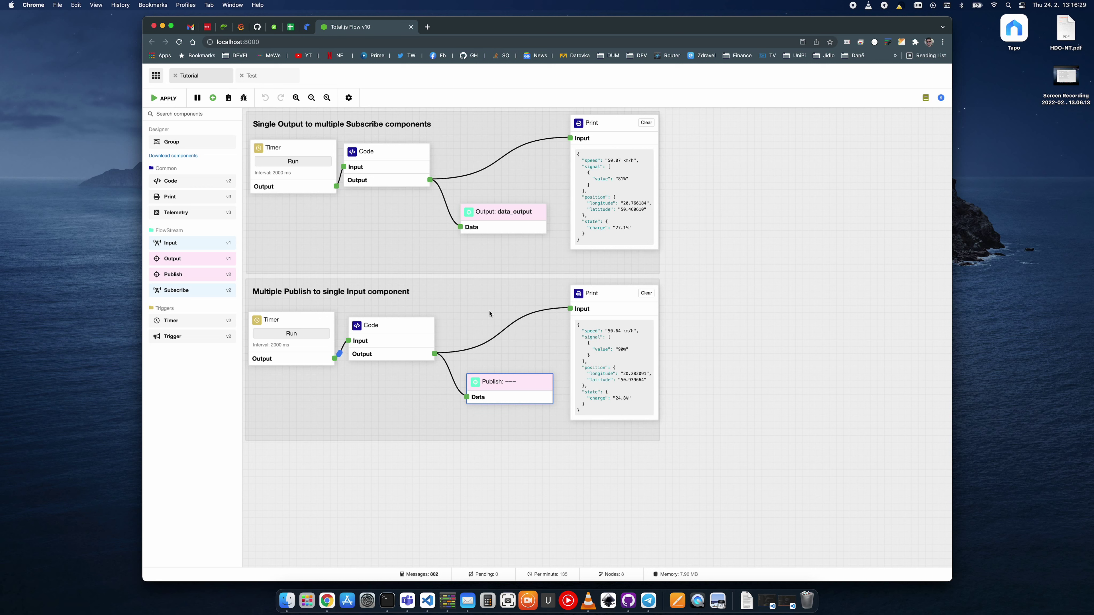
click(265, 77)
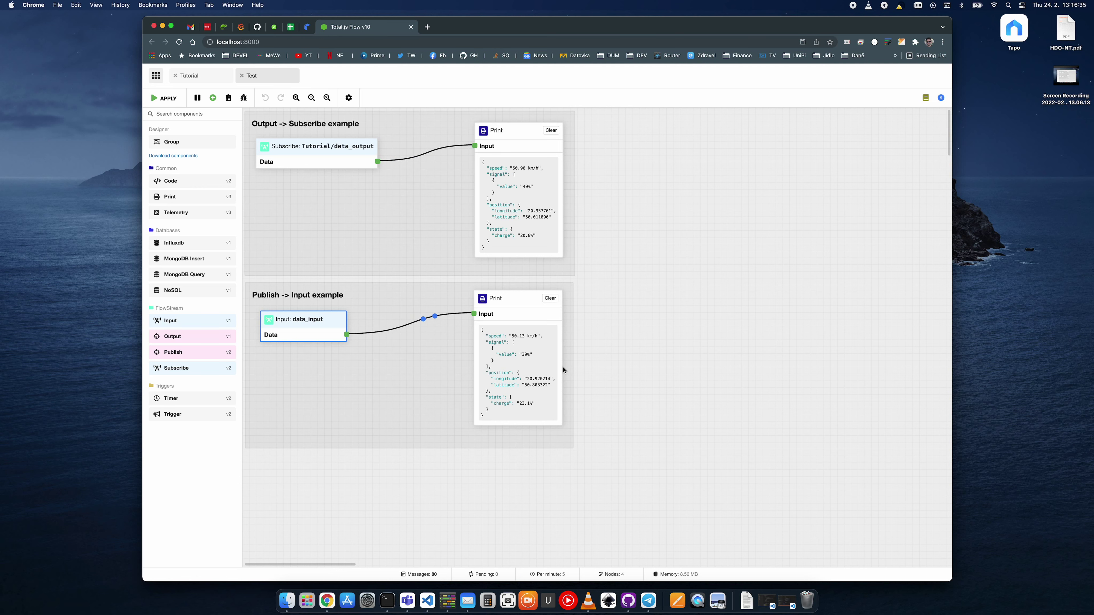
Step: In the Tutorial flow's first group, move the data_output component up beside the title and connect a Telemetry component to the Code output
click(202, 76)
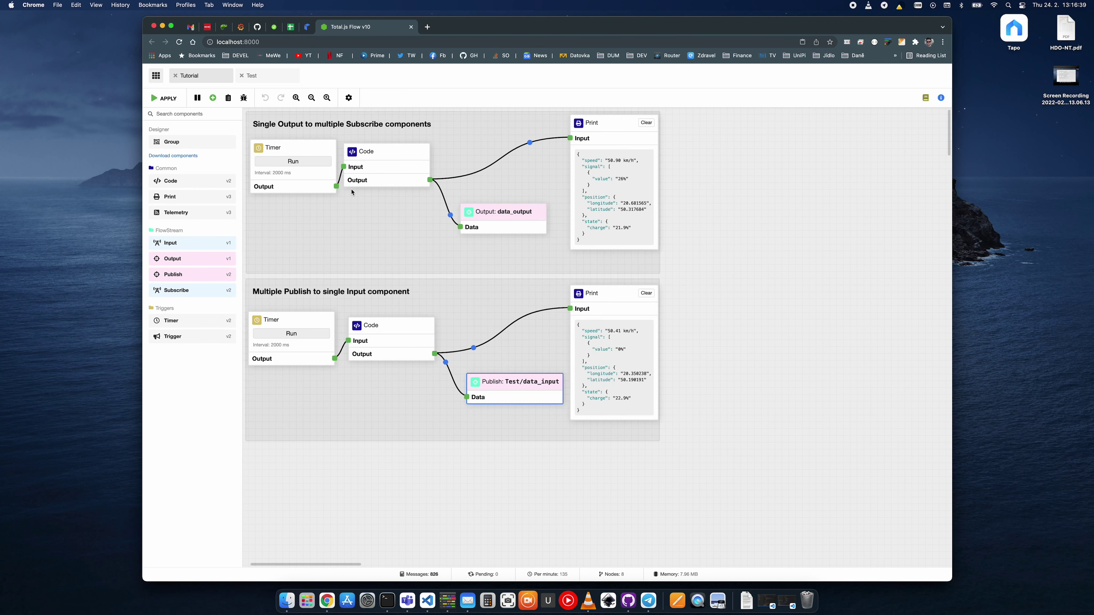
drag(465, 220, 471, 127)
drag(196, 213, 430, 179)
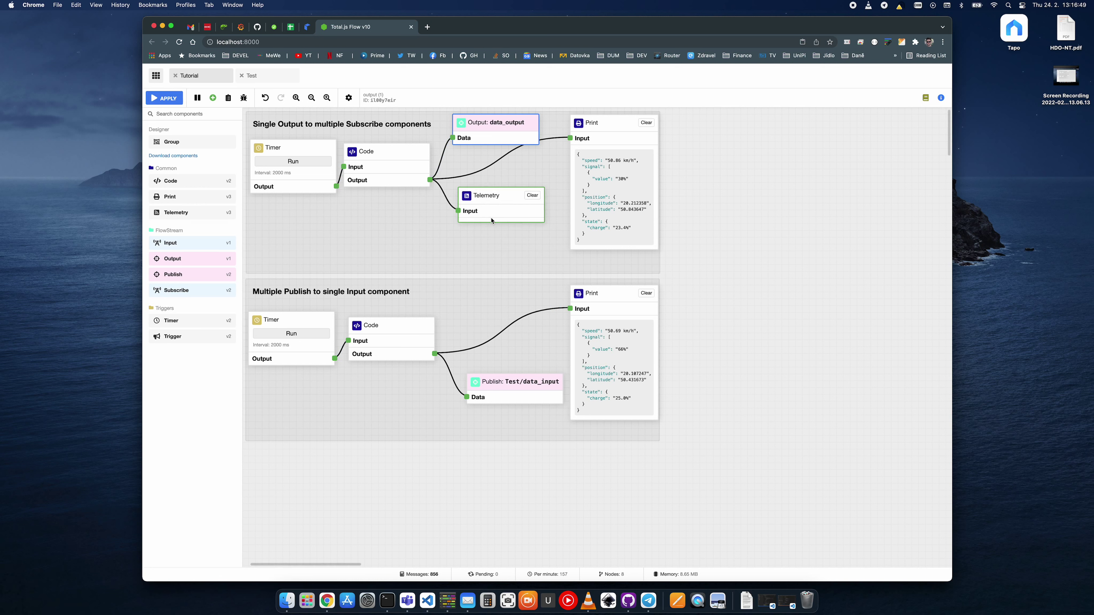
Step: Add a Speed property with the path speed to the Telemetry component's configuration
double_click(502, 200)
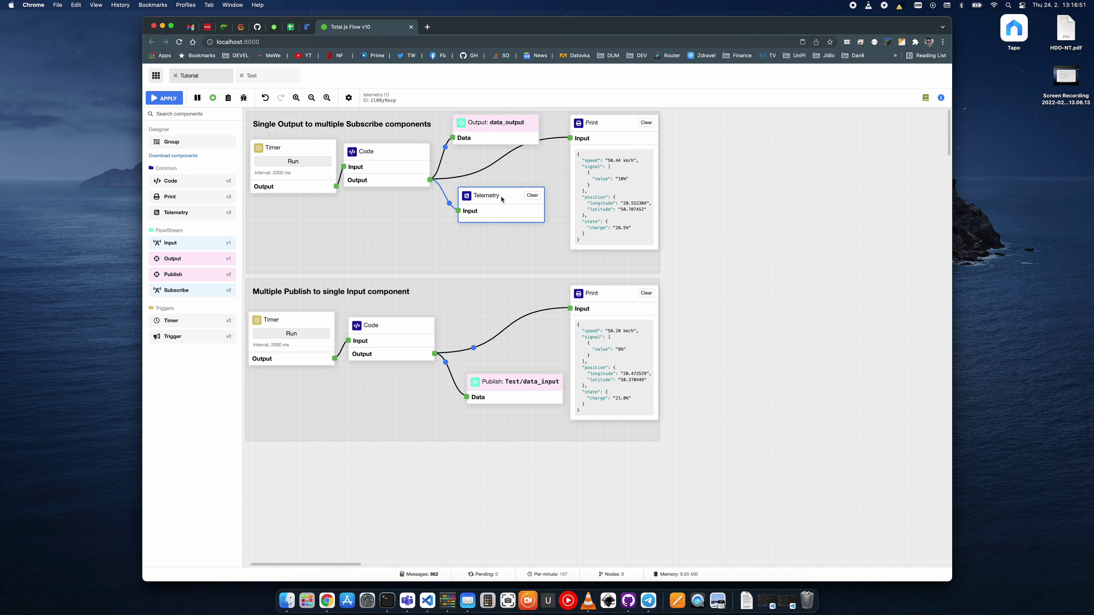
click(413, 185)
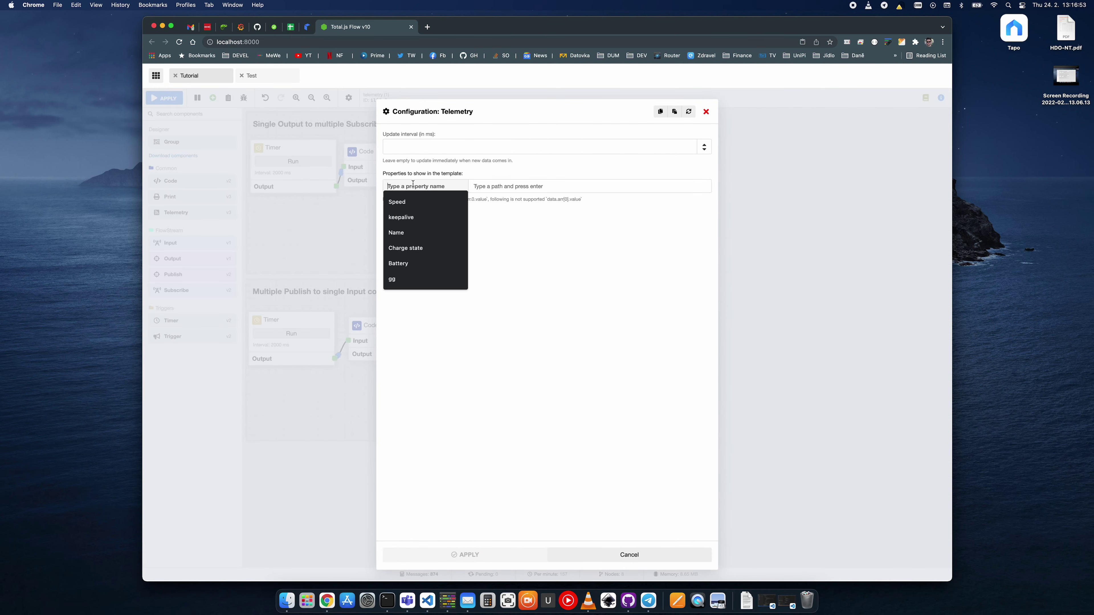
text(Spe)
key(Return)
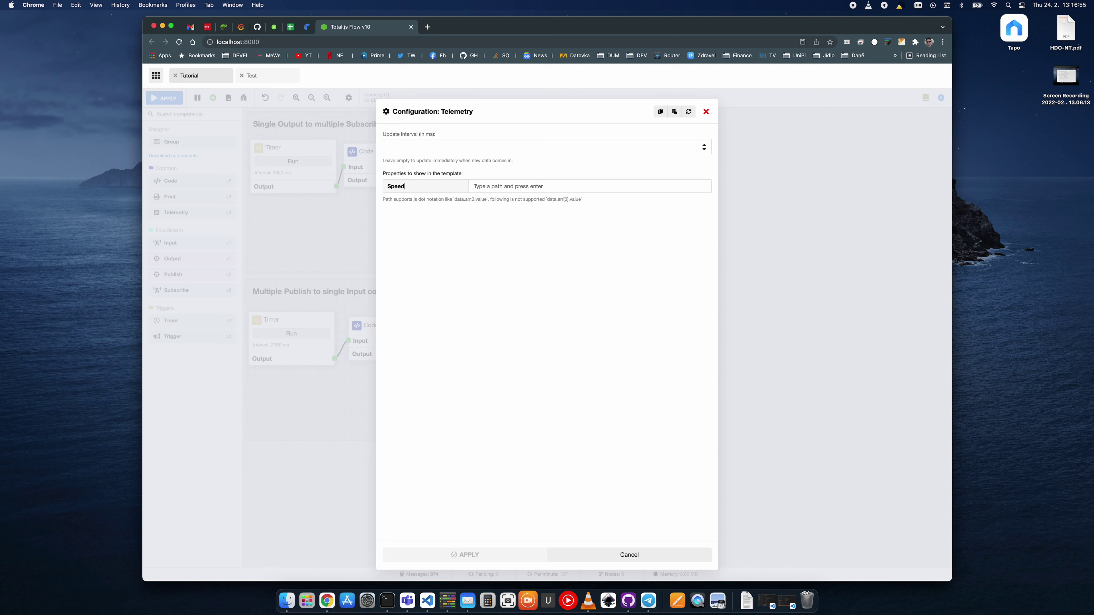
text(speed)
key(Return)
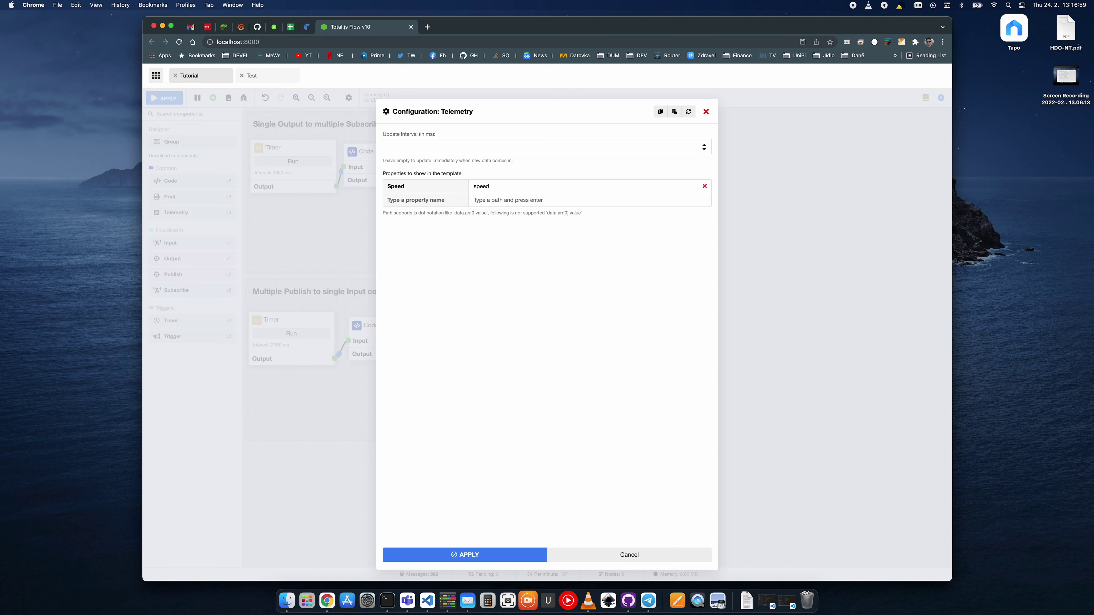
Step: Add the Telemetry properties Longitude with path position.longitude and Latitude with path position.latitude, and confirm the configuration
text(Lon)
text(pos)
text(ition.longitude)
key(Return)
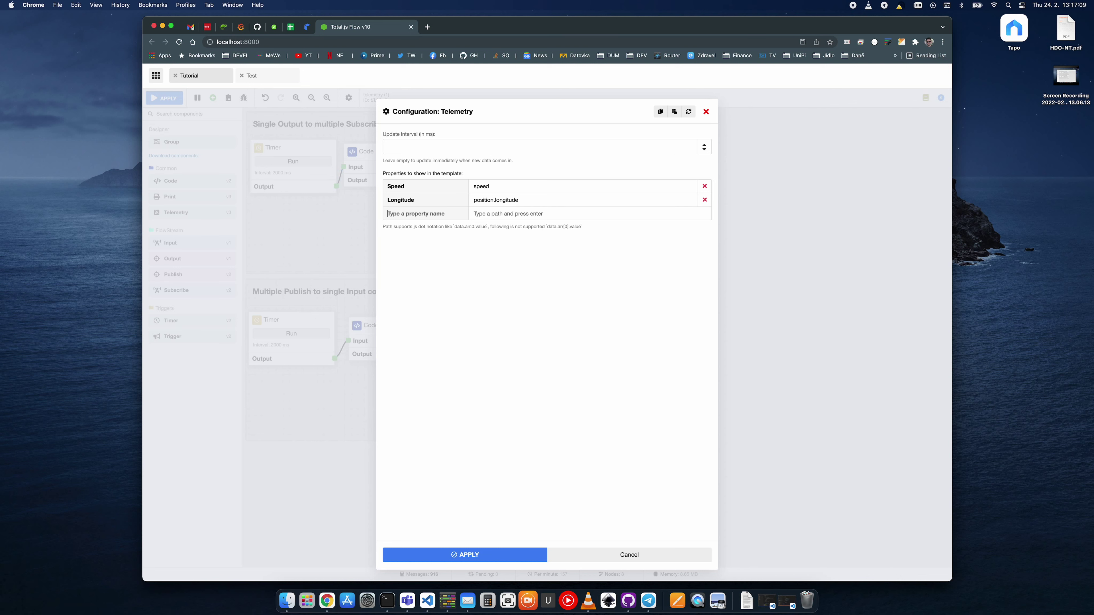
text(Lattitude)
key(BackSpace)
text(po)
key(Return)
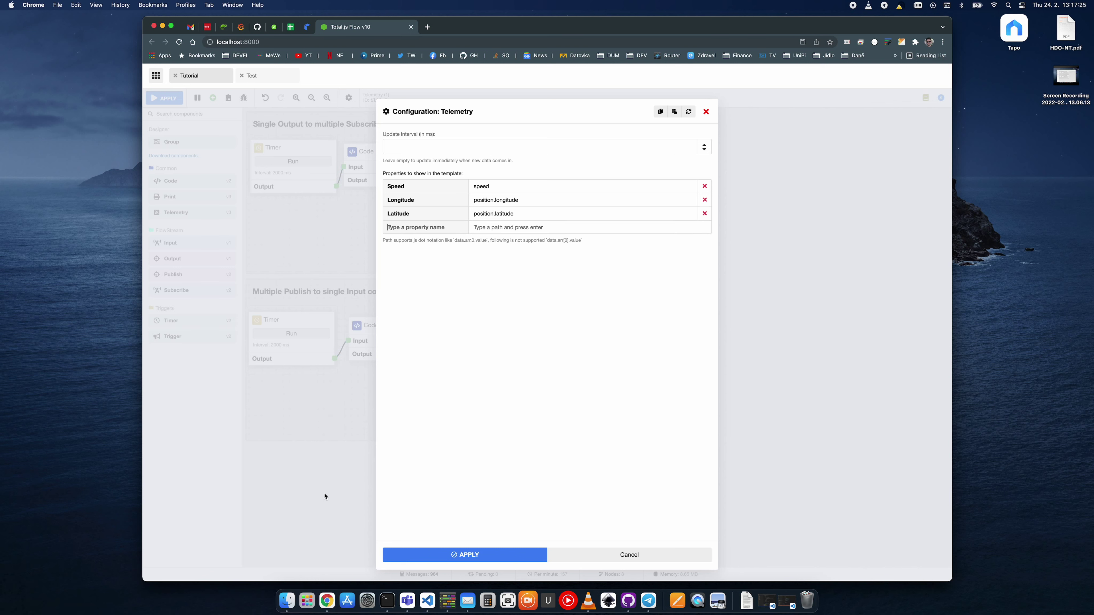
click(452, 560)
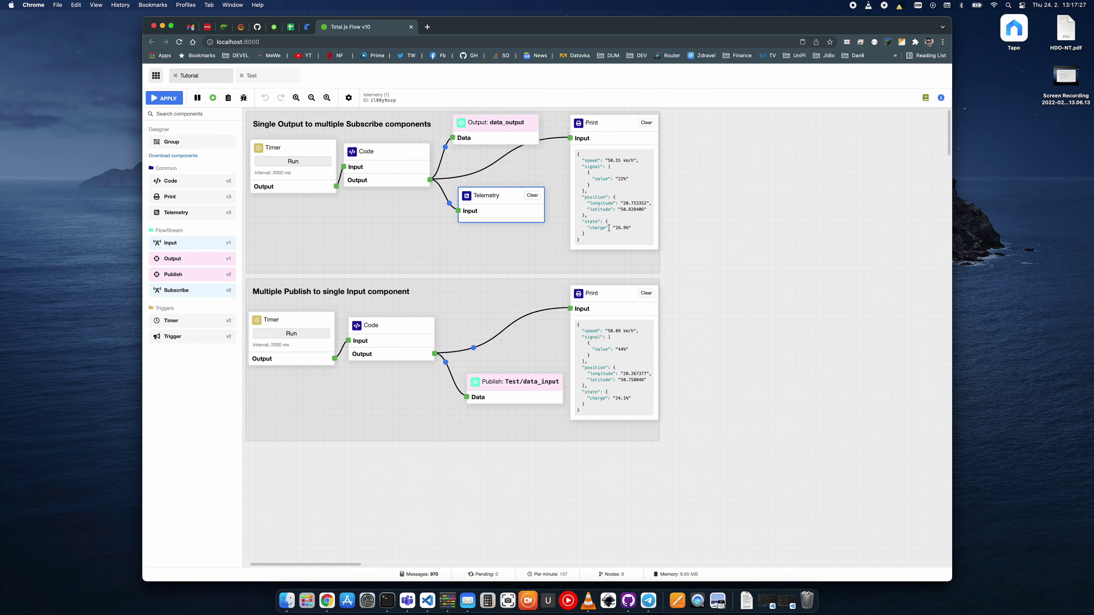
Step: Add a Battery property with the path state.charge to the Telemetry component and confirm the configuration
double_click(512, 201)
click(432, 227)
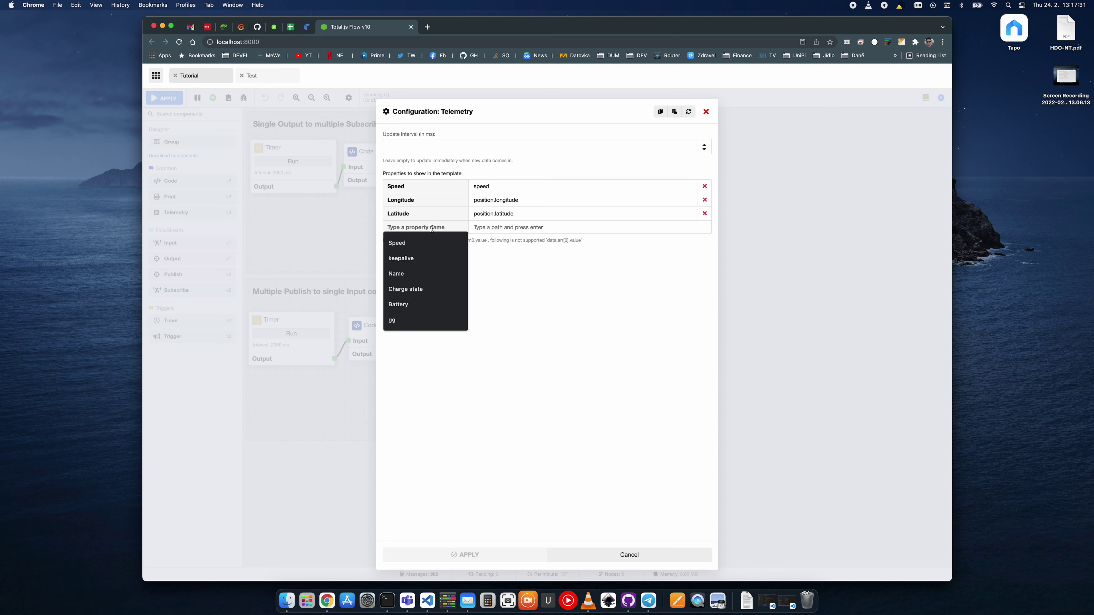
text(Batery)
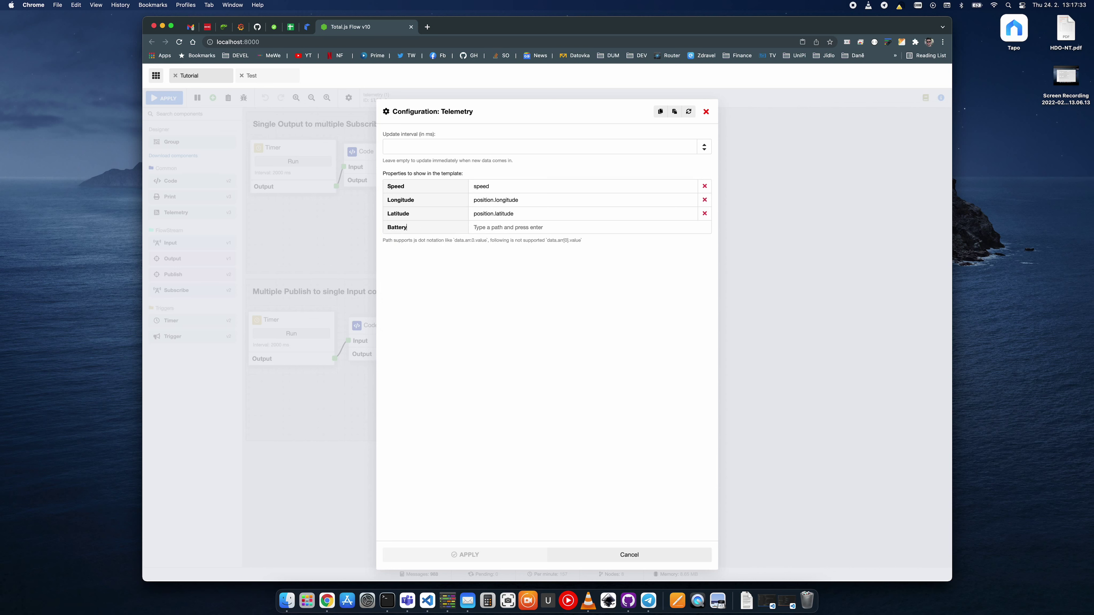
text(state.charge)
click(481, 554)
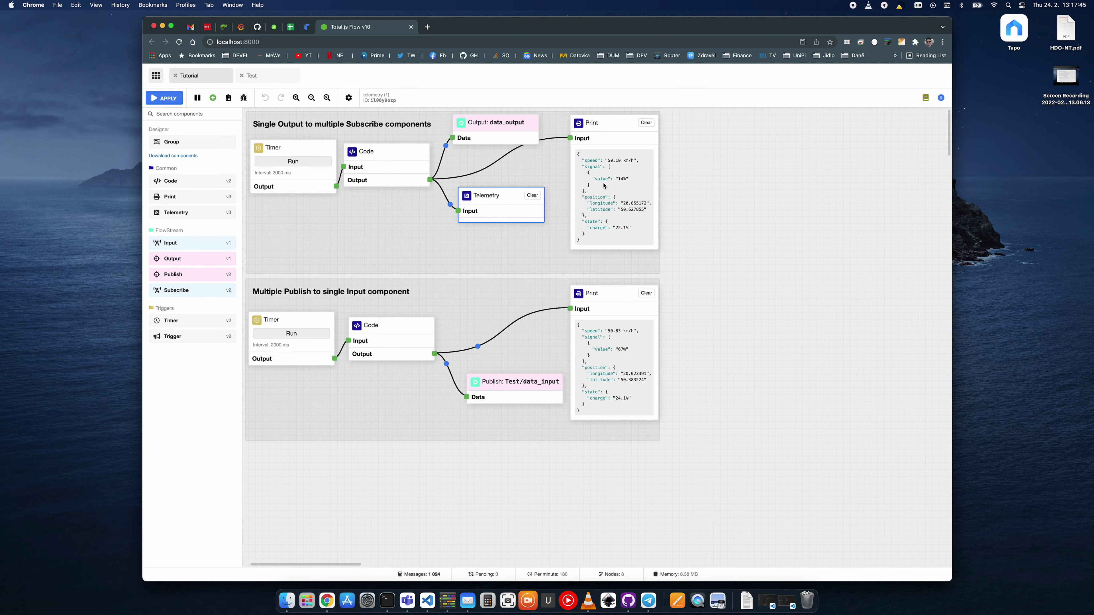
Step: Reopen the Telemetry configuration and enter a Signal property with the path signal.0.value
double_click(503, 199)
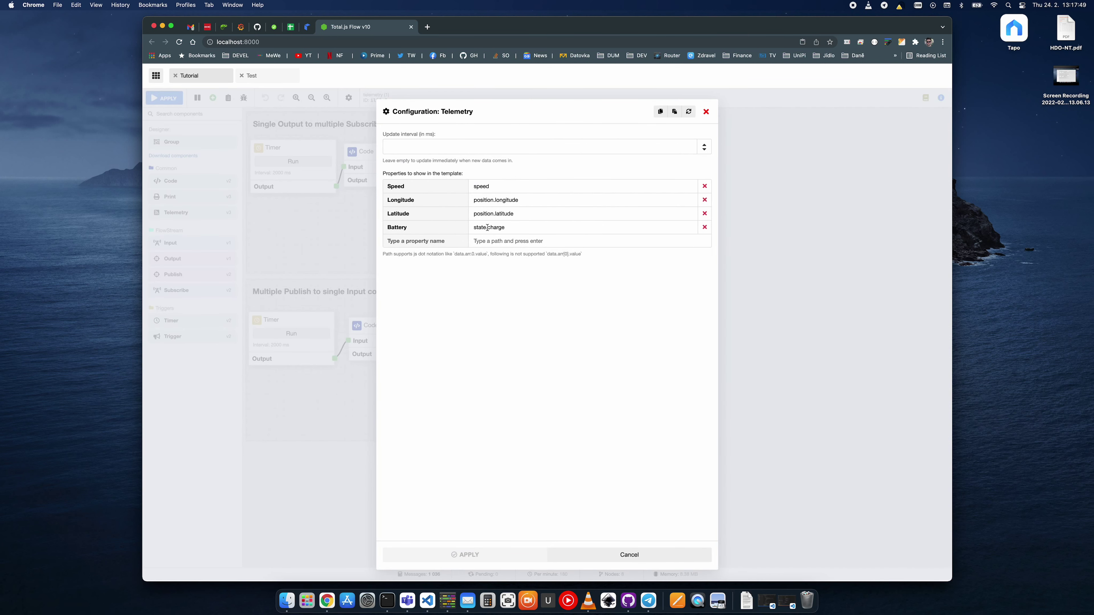
click(436, 241)
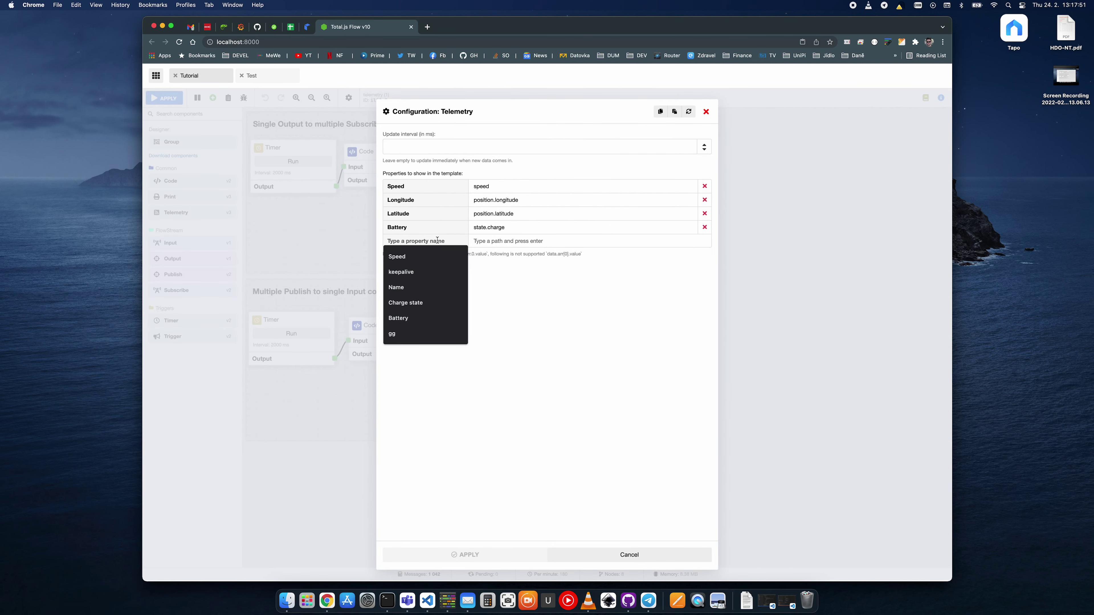
text(Sif)
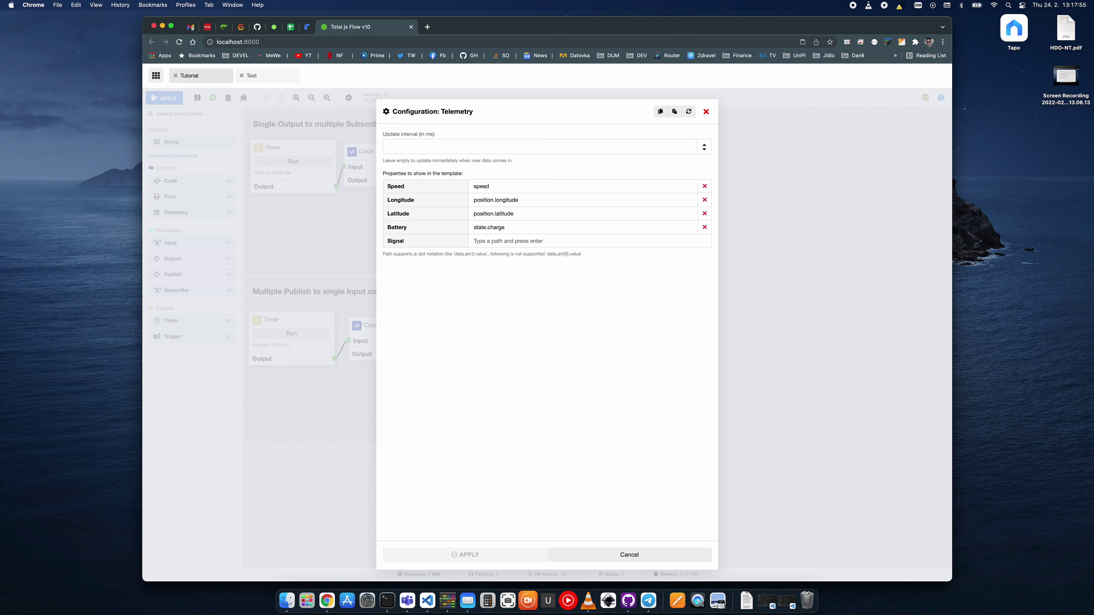
text(si)
Step: Set the Telemetry component's update interval to 2000 ms and confirm the configuration
text(00)
key(BackSpace)
key(BackSpace)
text(00)
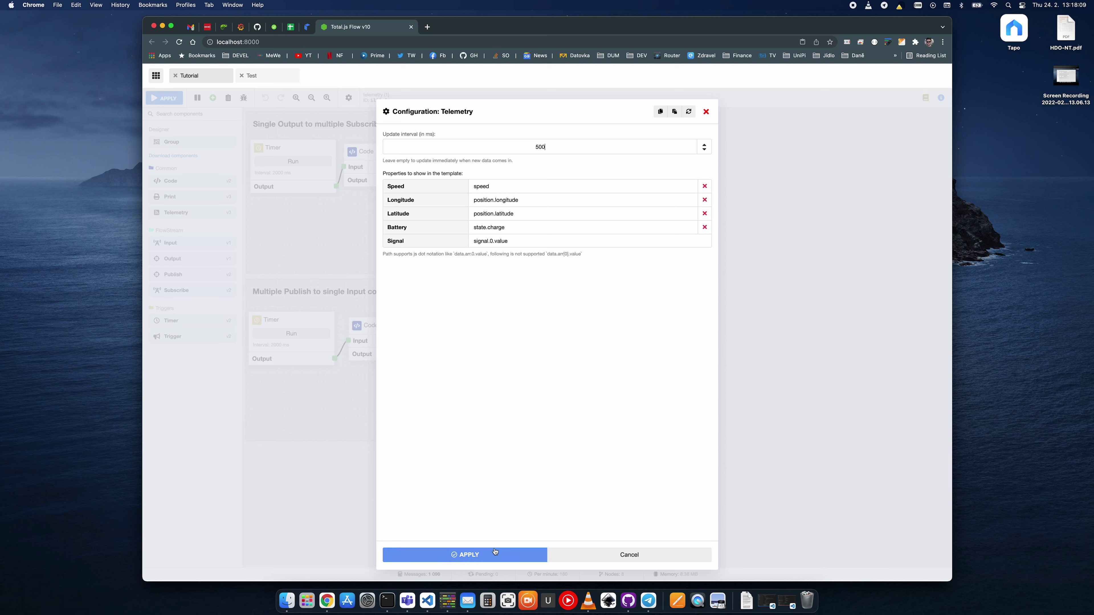
key(BackSpace)
key(BackSpace)
key(BackSpace)
text(2000)
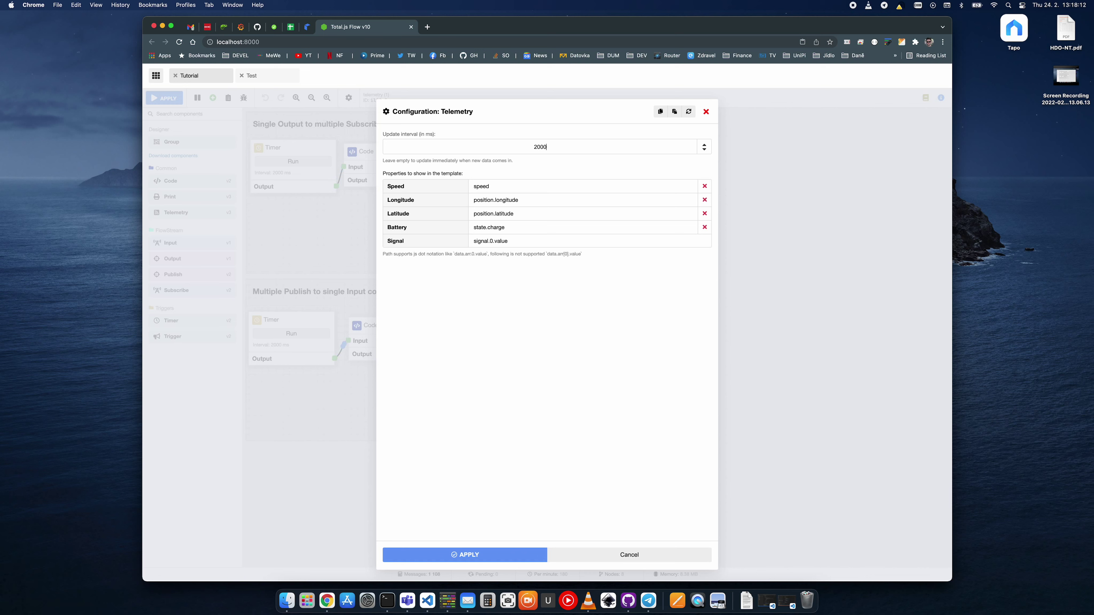
click(488, 555)
Step: Save and apply the Tutorial flow, and shift the Telemetry component slightly within the first group
click(164, 98)
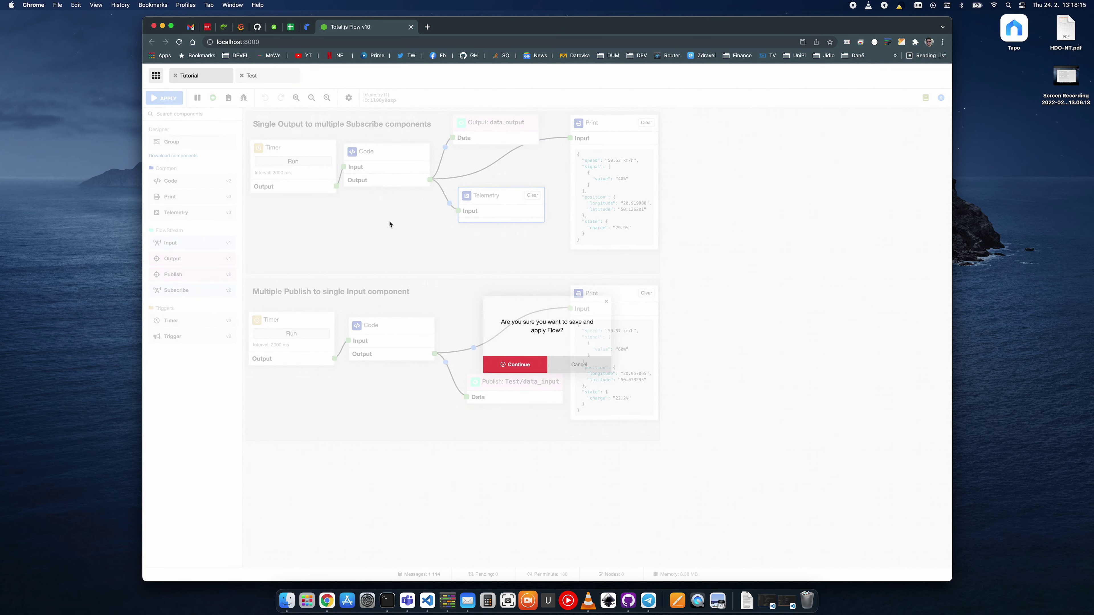
click(518, 362)
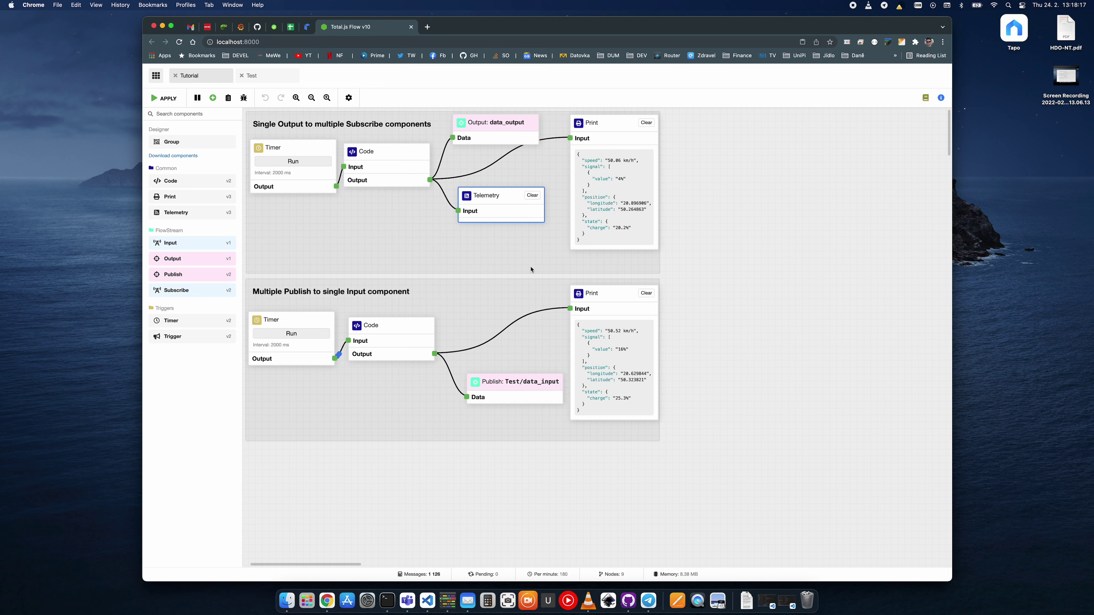
drag(509, 205, 513, 205)
click(720, 214)
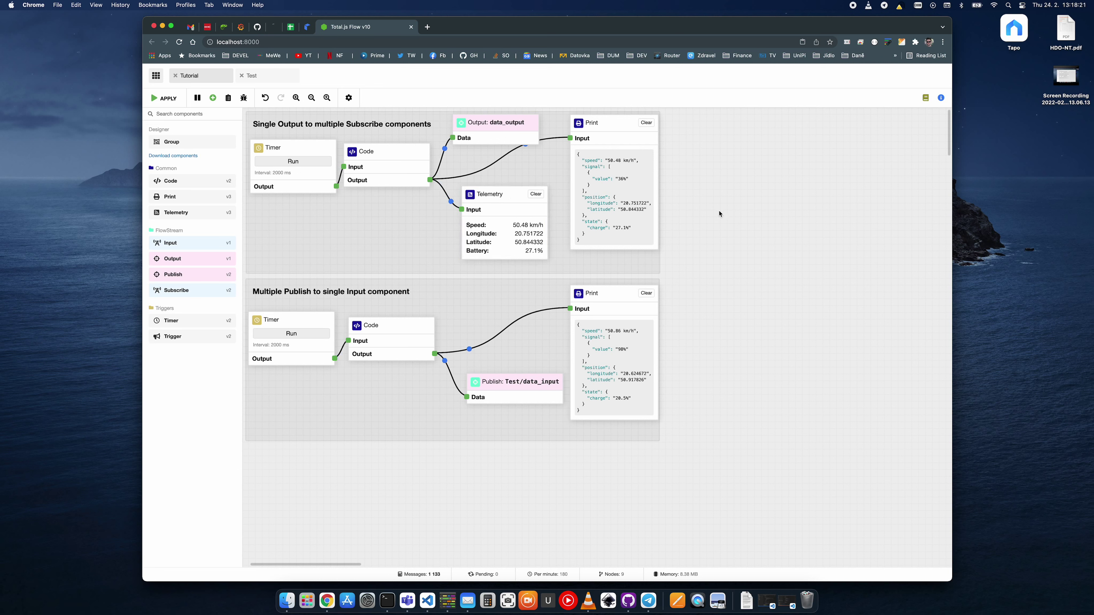
Step: Copy the configured Telemetry component from the Tutorial flow and switch to the Test flow
click(491, 201)
right_click(491, 201)
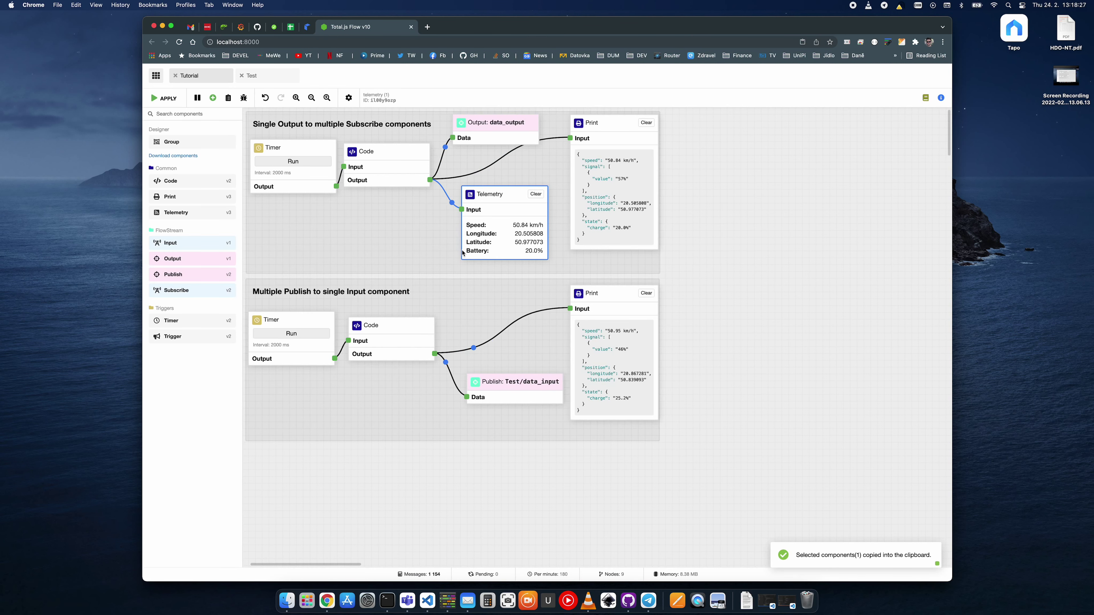
click(271, 77)
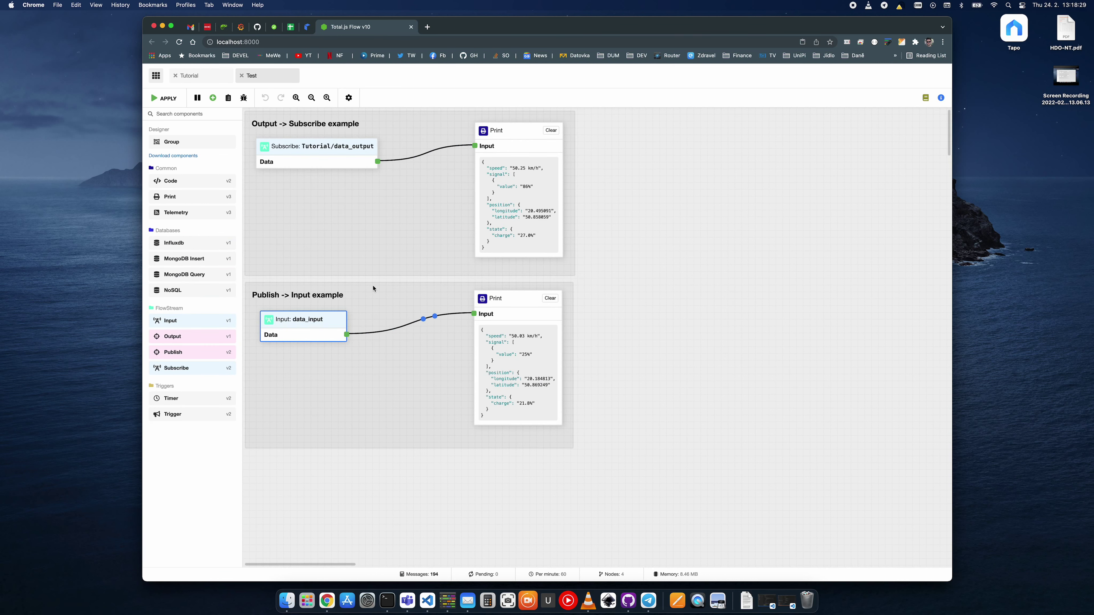
Step: Paste the Telemetry component into the Publish -> Input example and connect it to the Data output of data_input
right_click(416, 358)
click(382, 351)
right_click(382, 353)
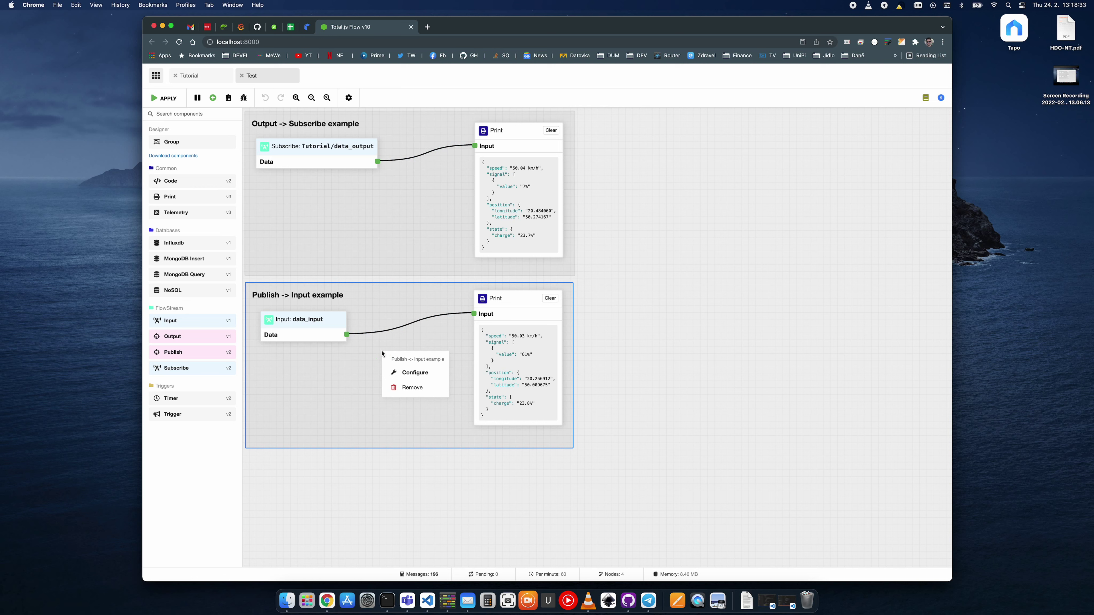
click(381, 353)
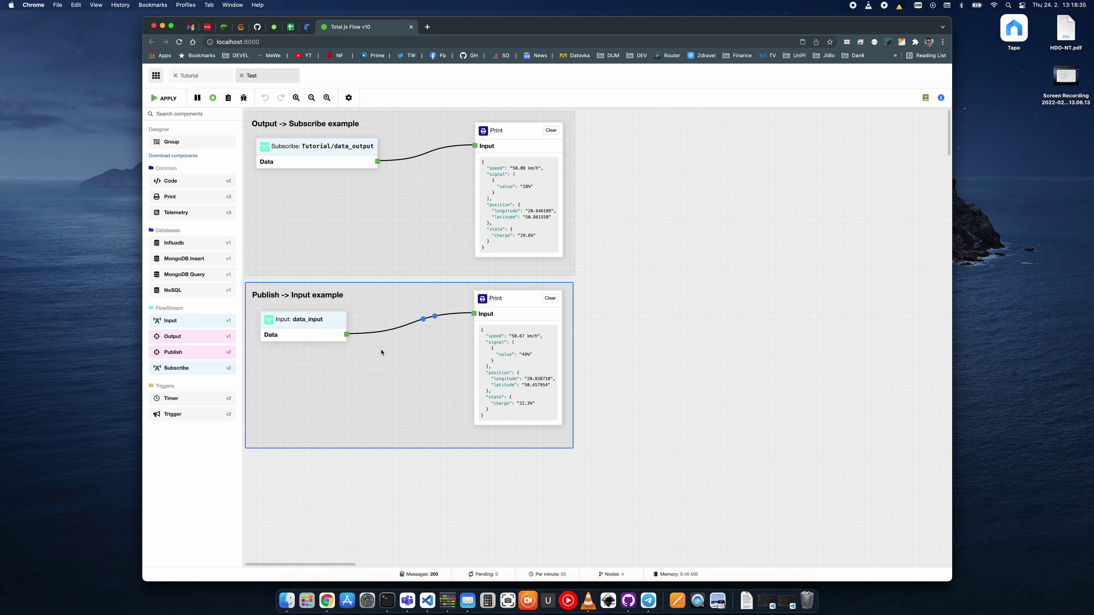
key(ctrl+v)
drag(288, 126, 347, 334)
Step: Save and apply the Test flow, and move the Telemetry component slightly up within the Publish -> Input example
click(164, 98)
click(520, 369)
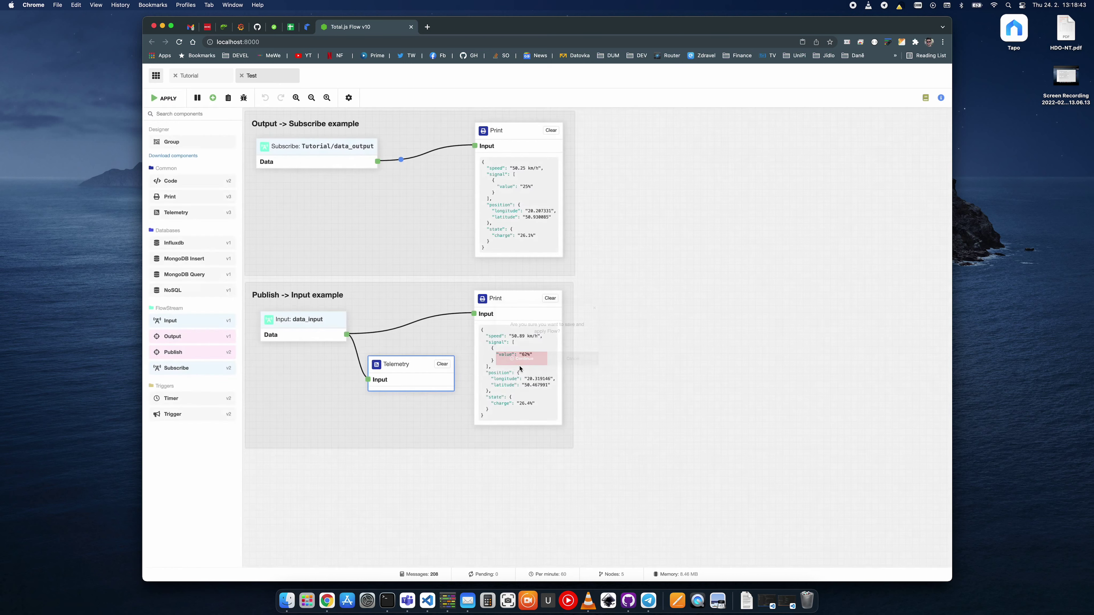
drag(424, 368, 428, 350)
click(619, 334)
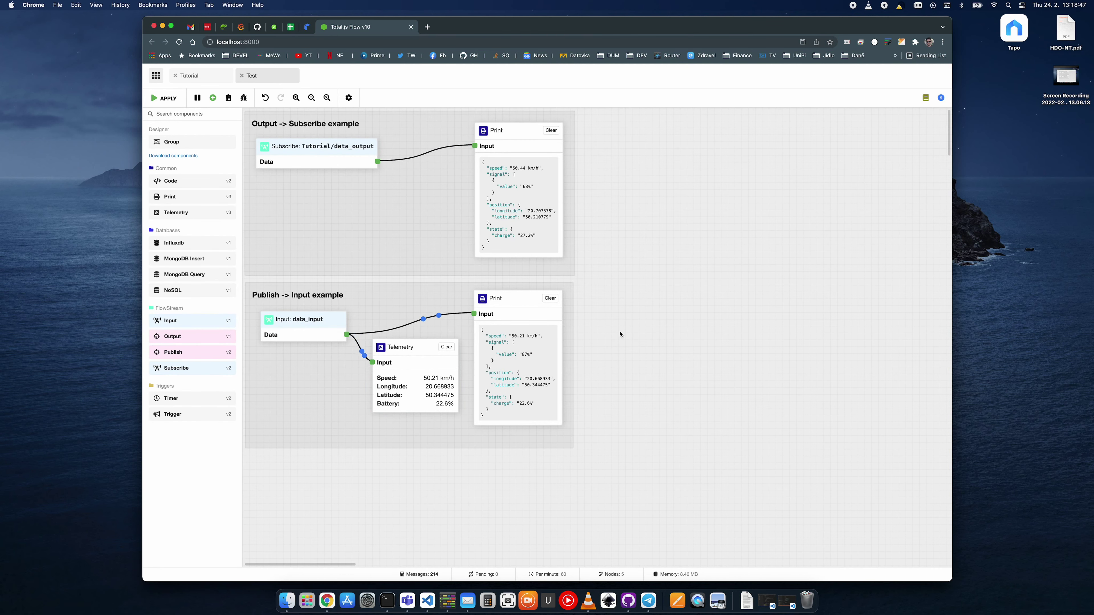